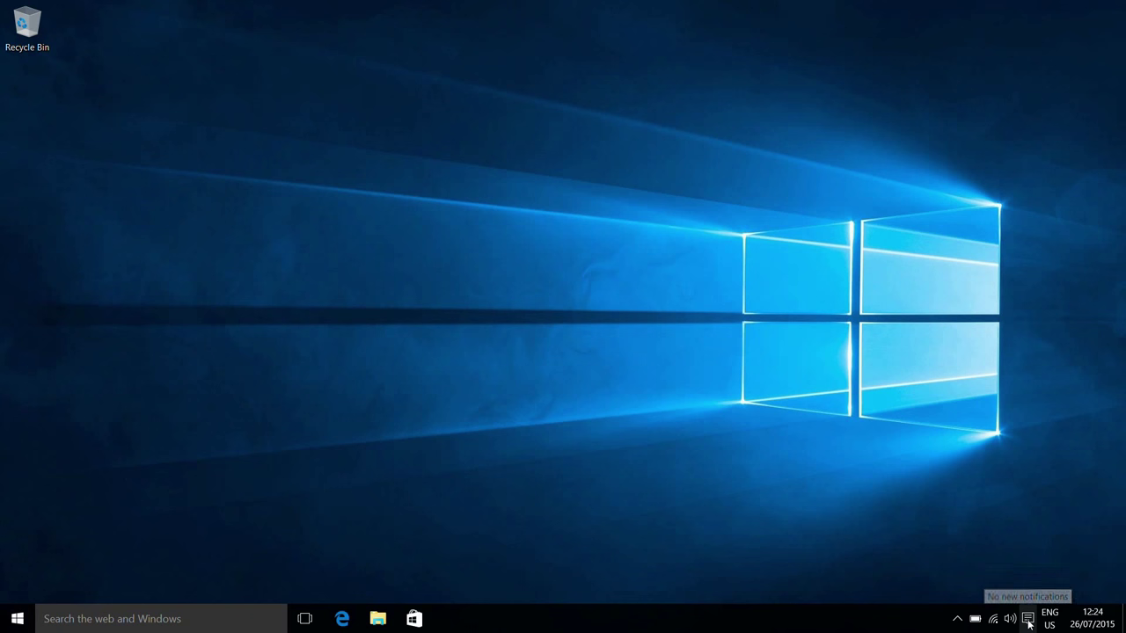
Open Action Center from the system tray to review the waiting Mail notification.
{"action": "left_click", "coordinate": [1027, 620]}
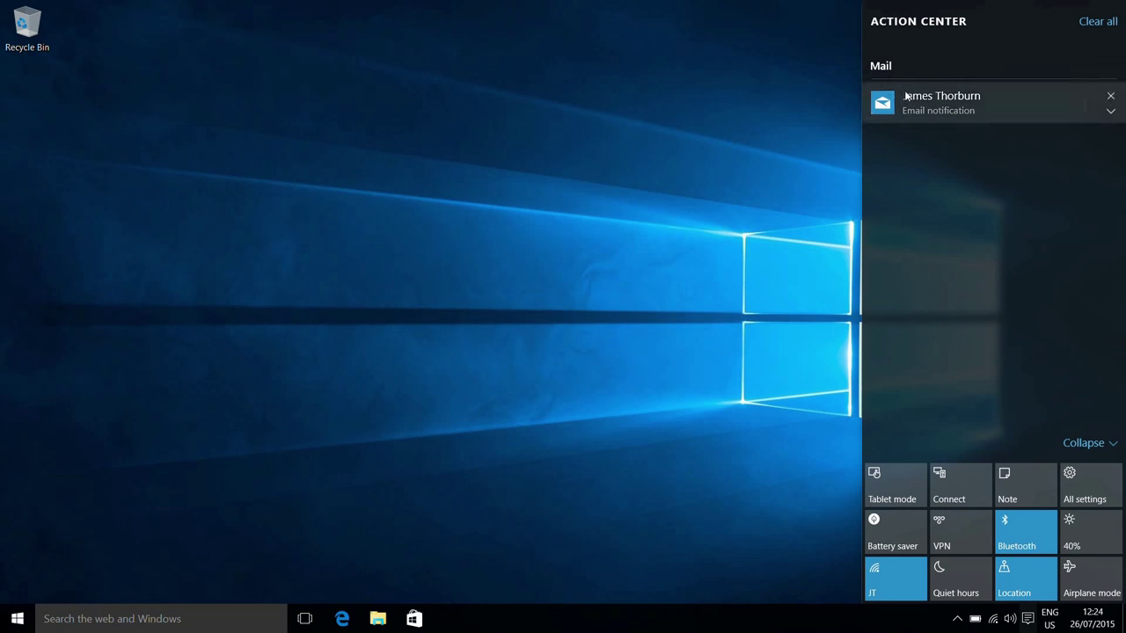
{"action": "mouse_move", "coordinate": [925, 65]}
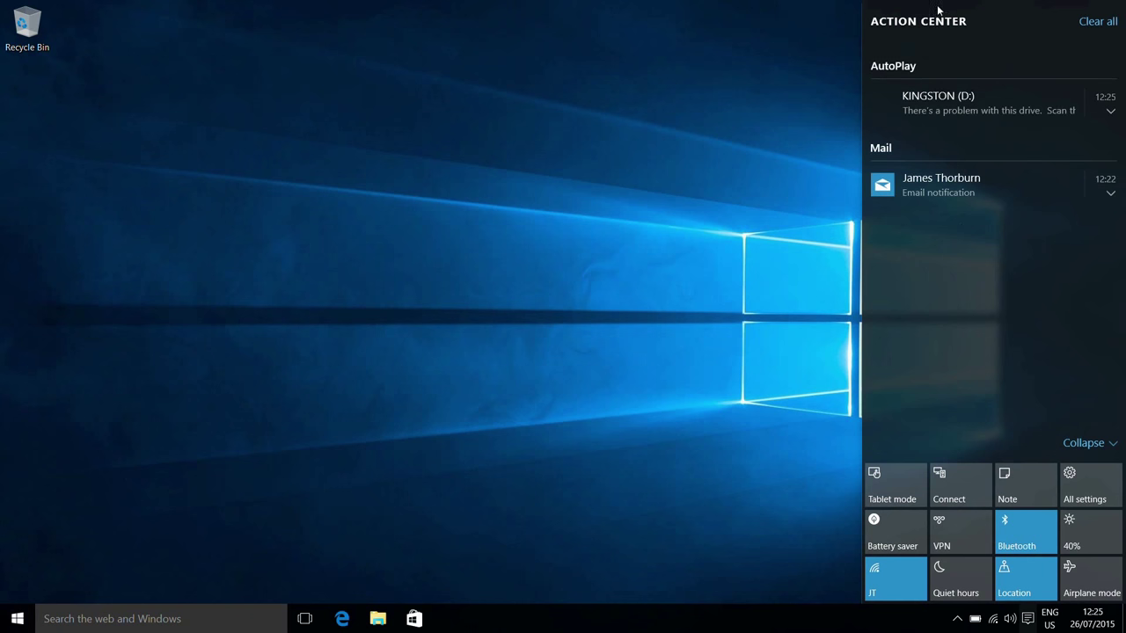
Clear all notifications, including the KINGSTON (D:) alert, then collapse and re-expand the quick actions.
{"action": "mouse_move", "coordinate": [961, 112]}
{"action": "left_click", "coordinate": [780, 407]}
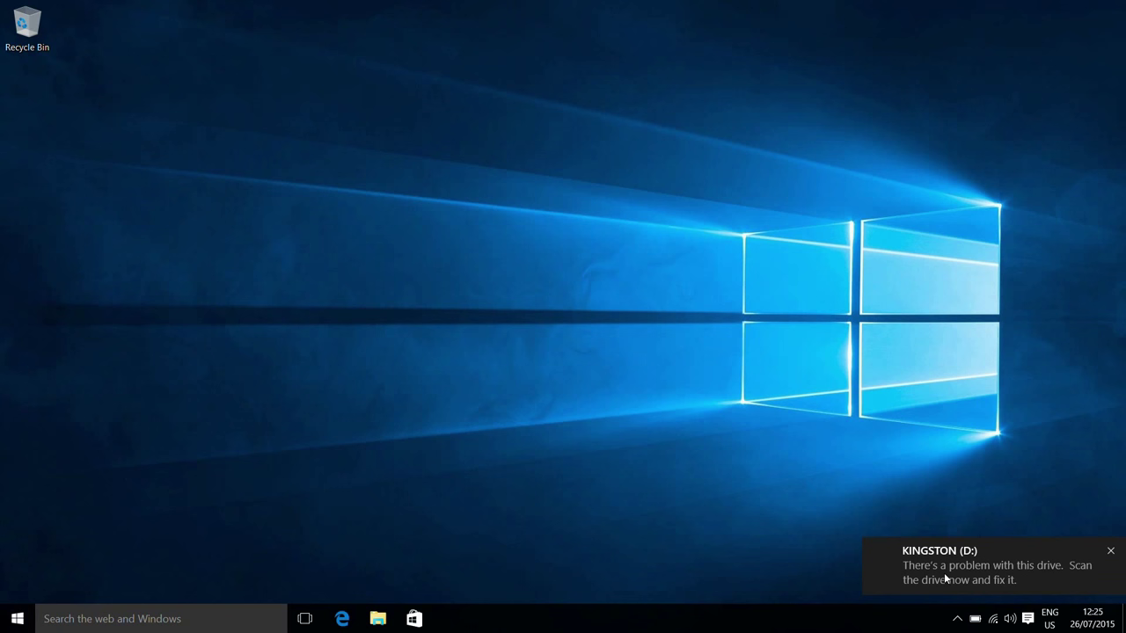
{"action": "left_click", "coordinate": [1027, 618]}
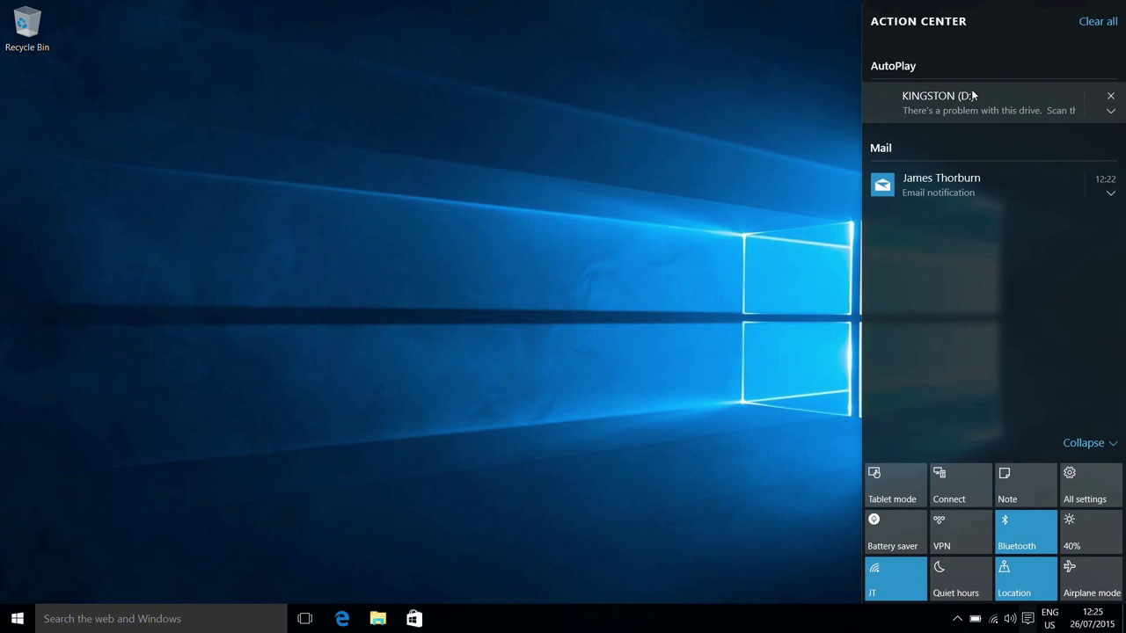
{"action": "left_click", "coordinate": [1088, 23]}
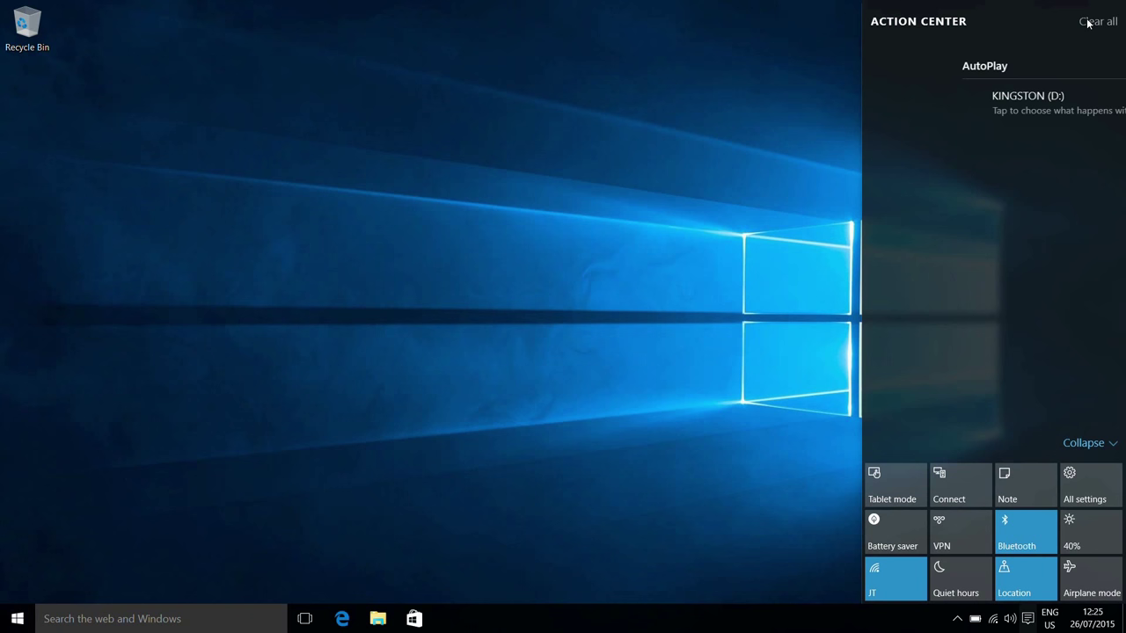
{"action": "left_click", "coordinate": [1089, 23]}
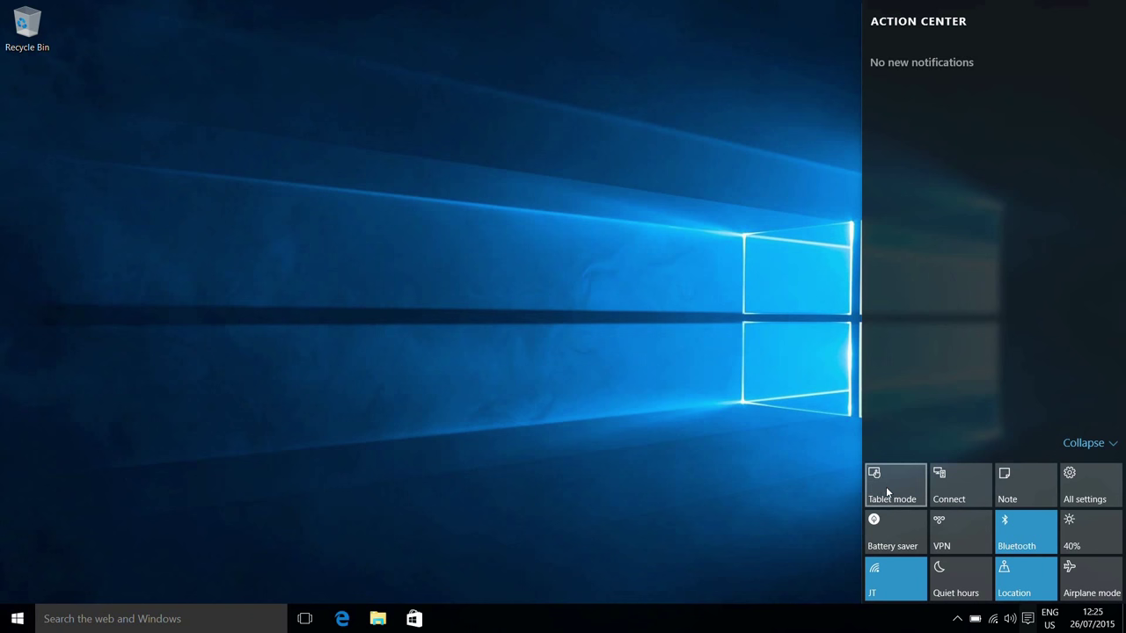
{"action": "left_click", "coordinate": [1083, 444]}
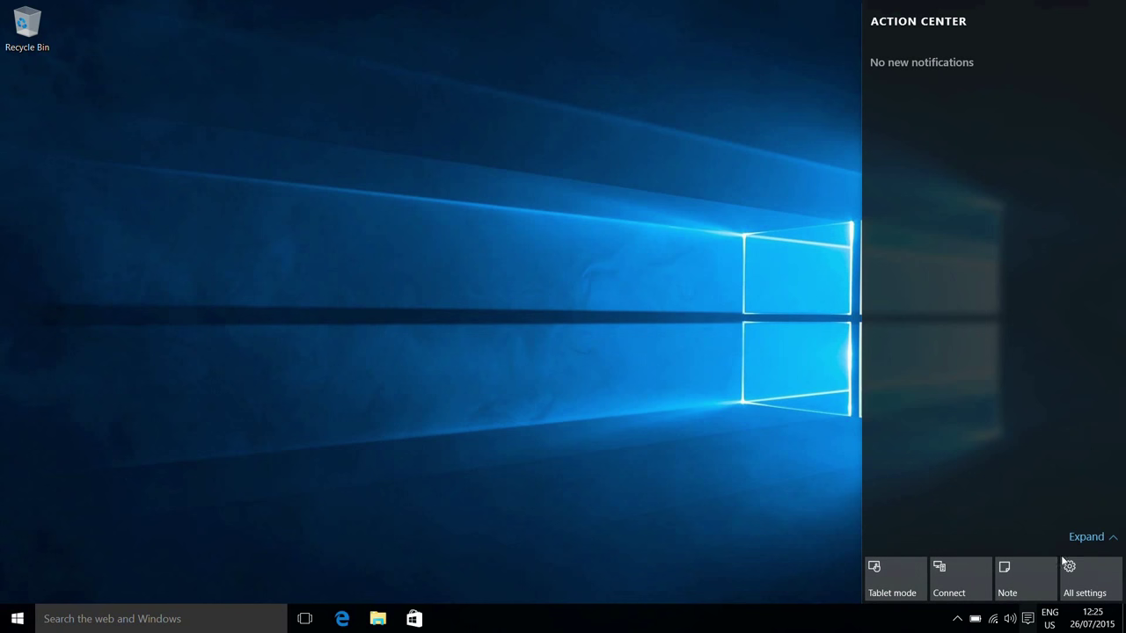
{"action": "left_click", "coordinate": [1101, 536]}
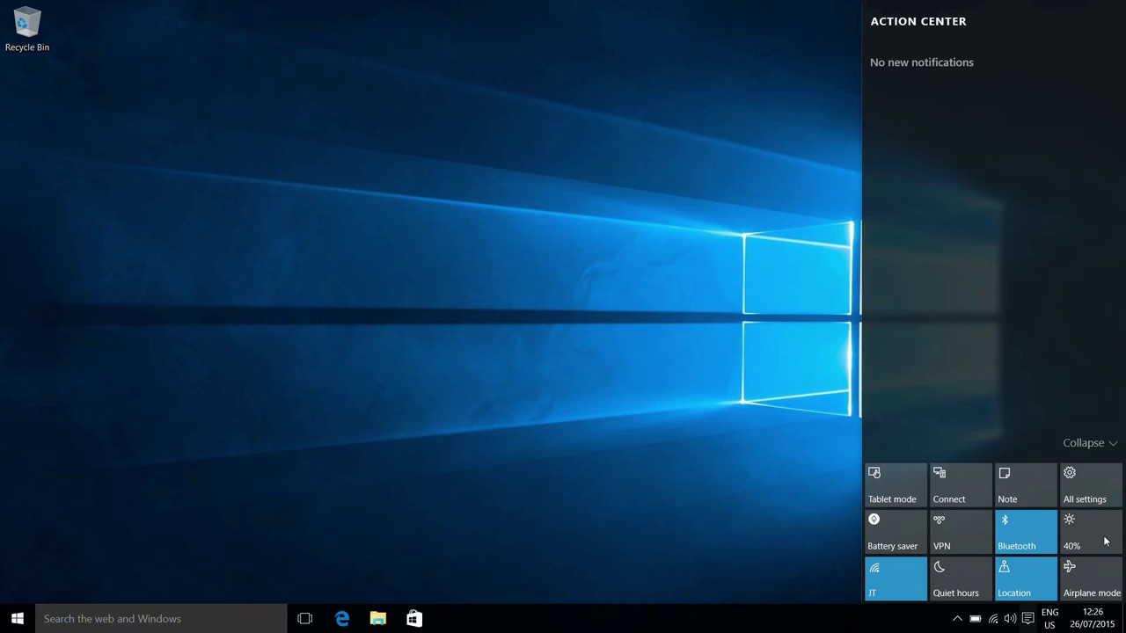
Turn tablet mode on and launch Notepad from All apps > Windows Accessories.
{"action": "left_click", "coordinate": [891, 485]}
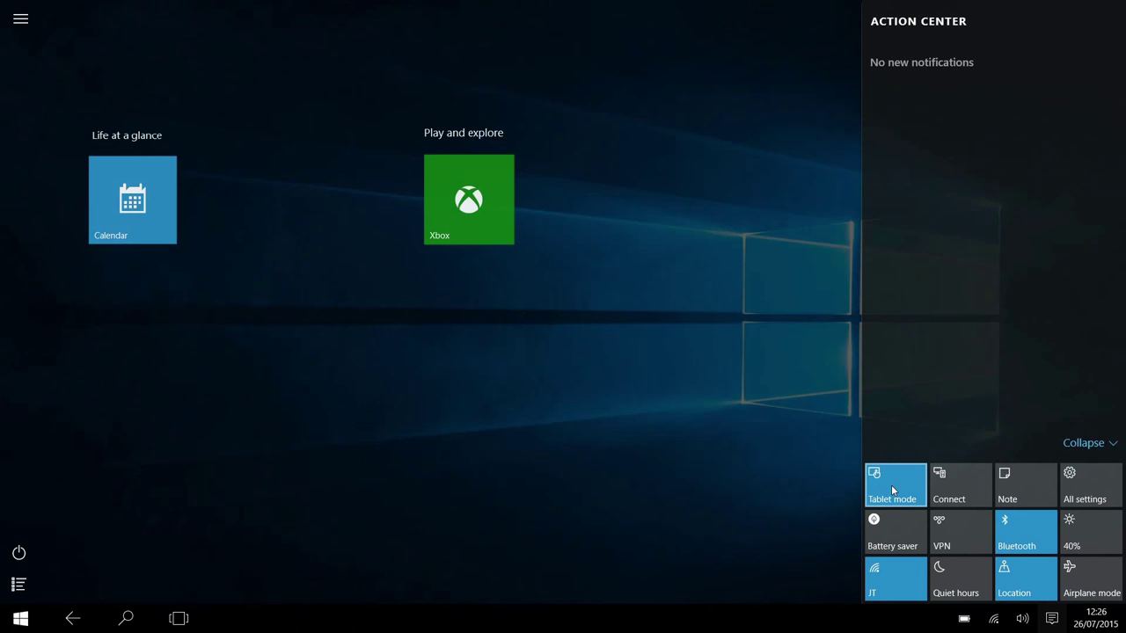
{"action": "left_click", "coordinate": [590, 523]}
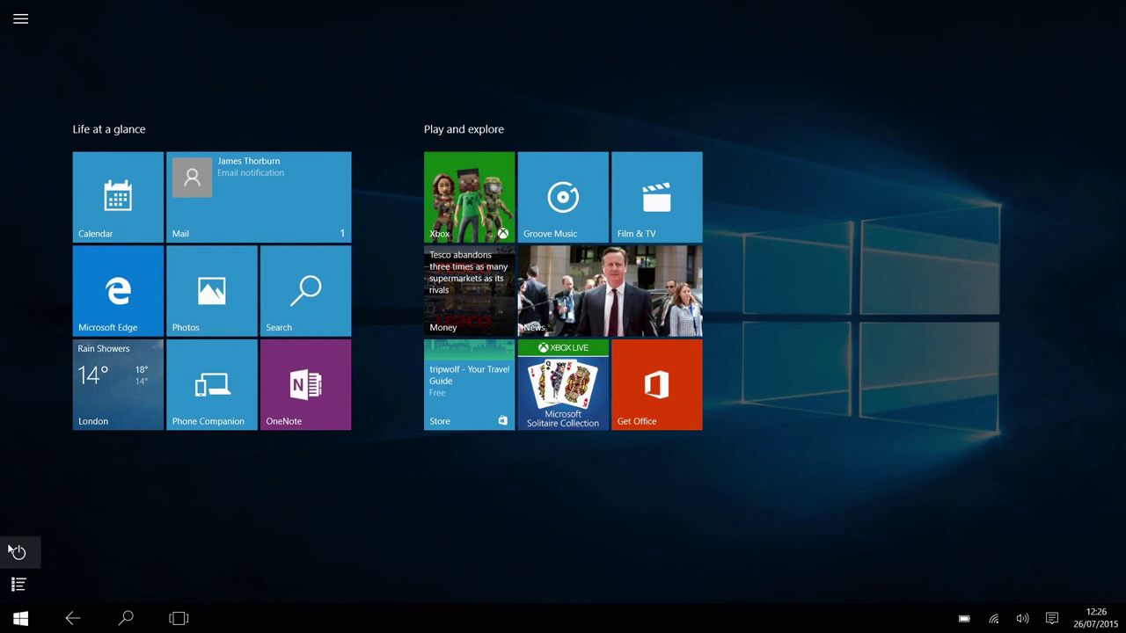
{"action": "left_click", "coordinate": [17, 585]}
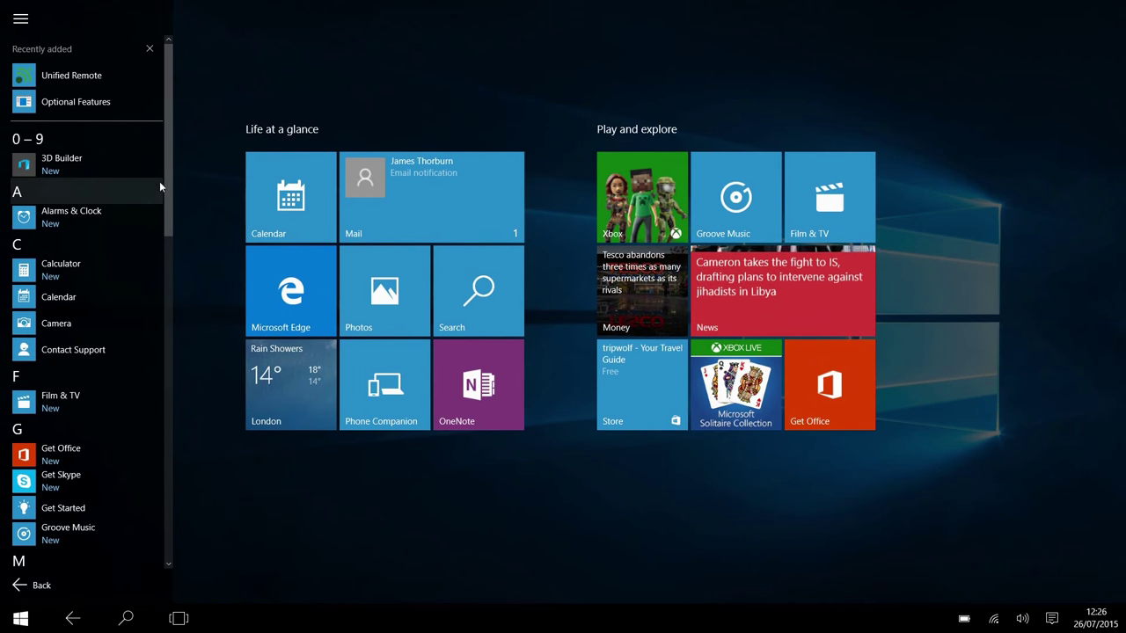
{"action": "scroll", "coordinate": [170, 187], "scroll_direction": "down", "scroll_amount": 10}
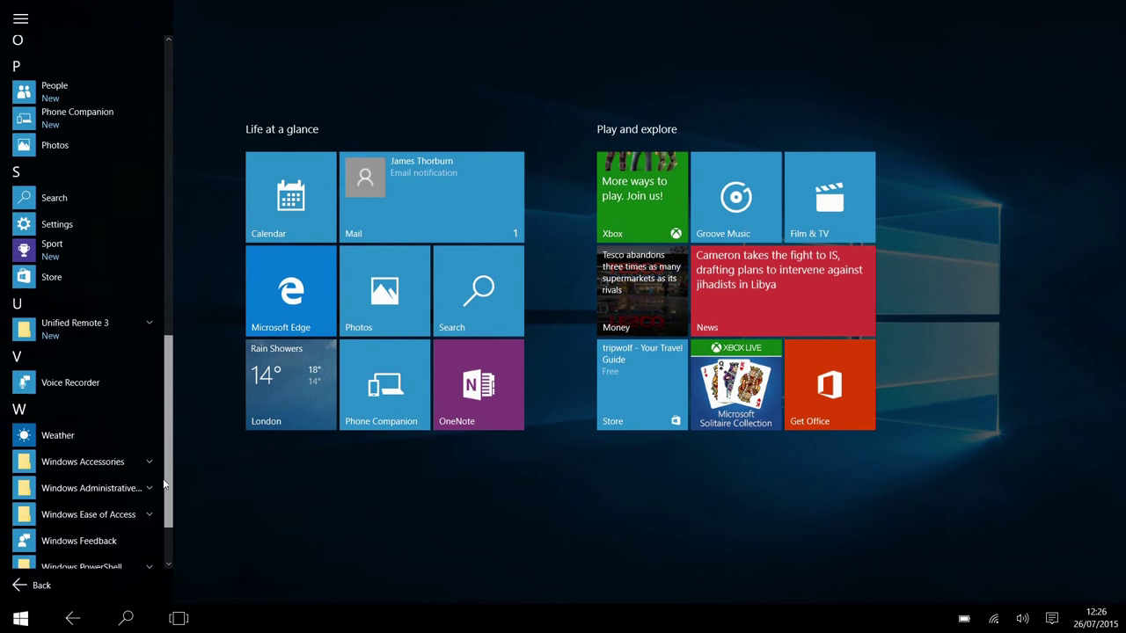
{"action": "left_click", "coordinate": [104, 451]}
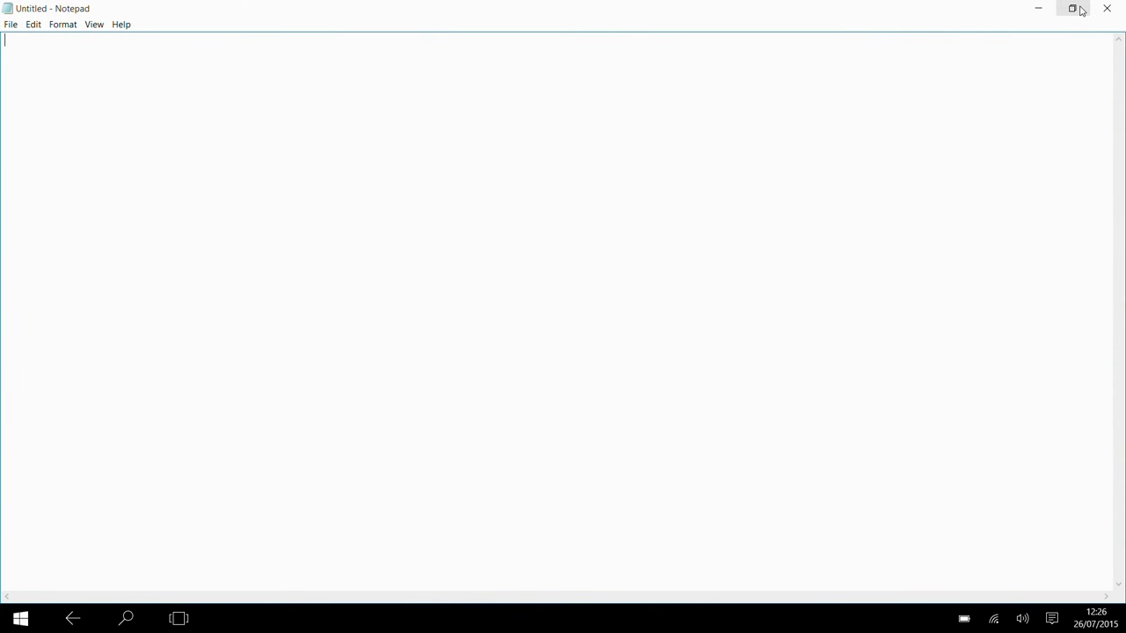
Turn tablet mode off, close Notepad, and reopen Action Center.
{"action": "left_click", "coordinate": [1038, 10]}
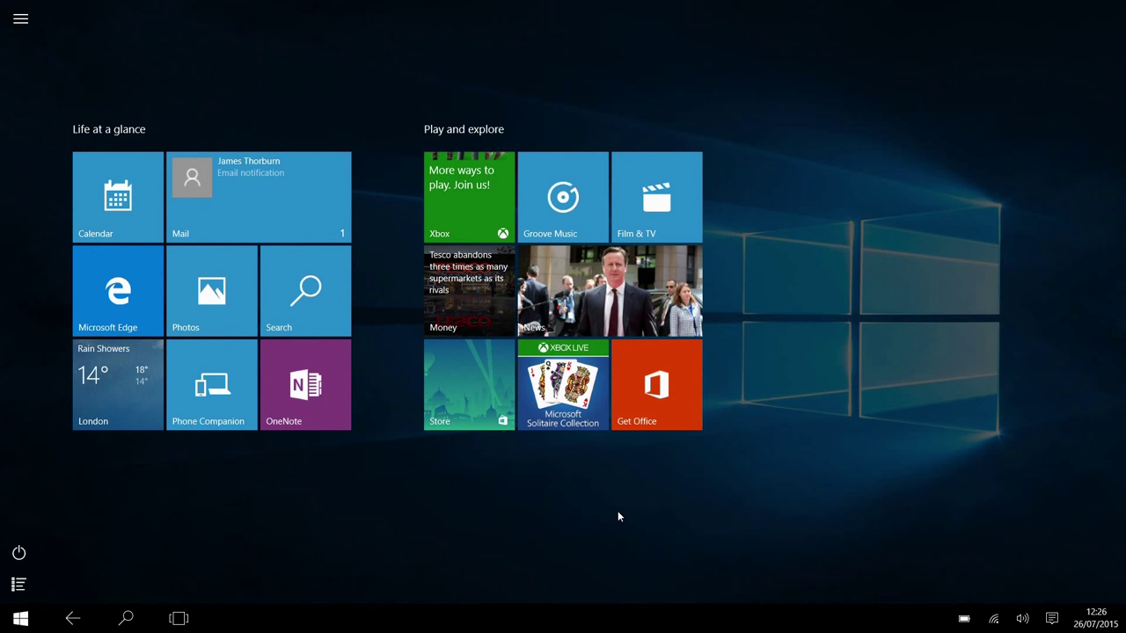
{"action": "left_click", "coordinate": [1053, 620]}
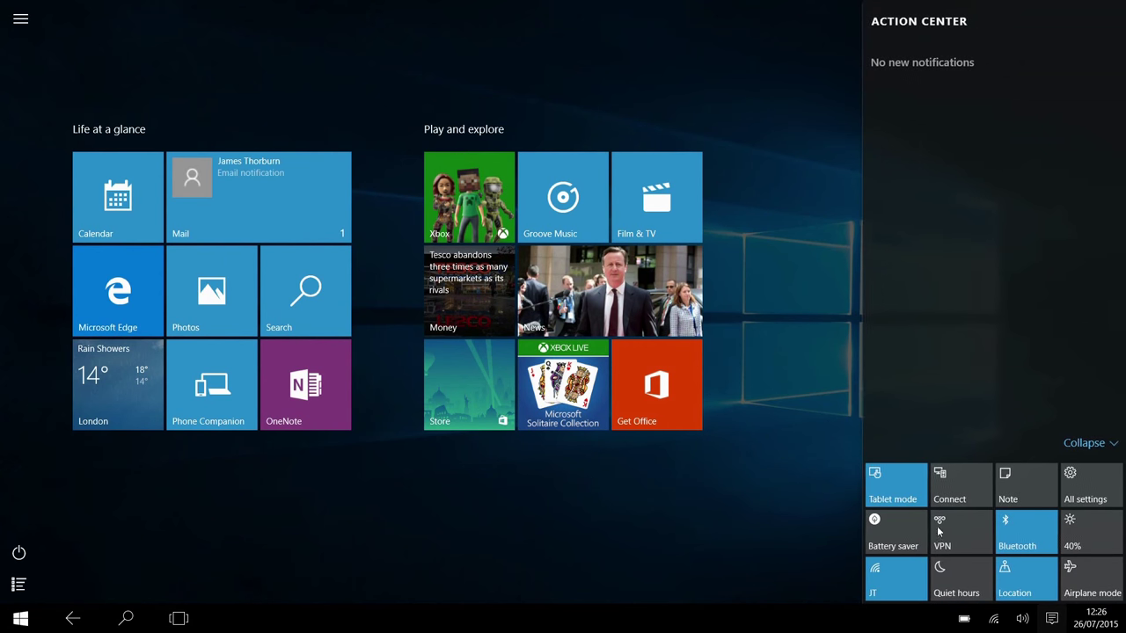
{"action": "left_click", "coordinate": [877, 478]}
{"action": "left_click", "coordinate": [576, 497]}
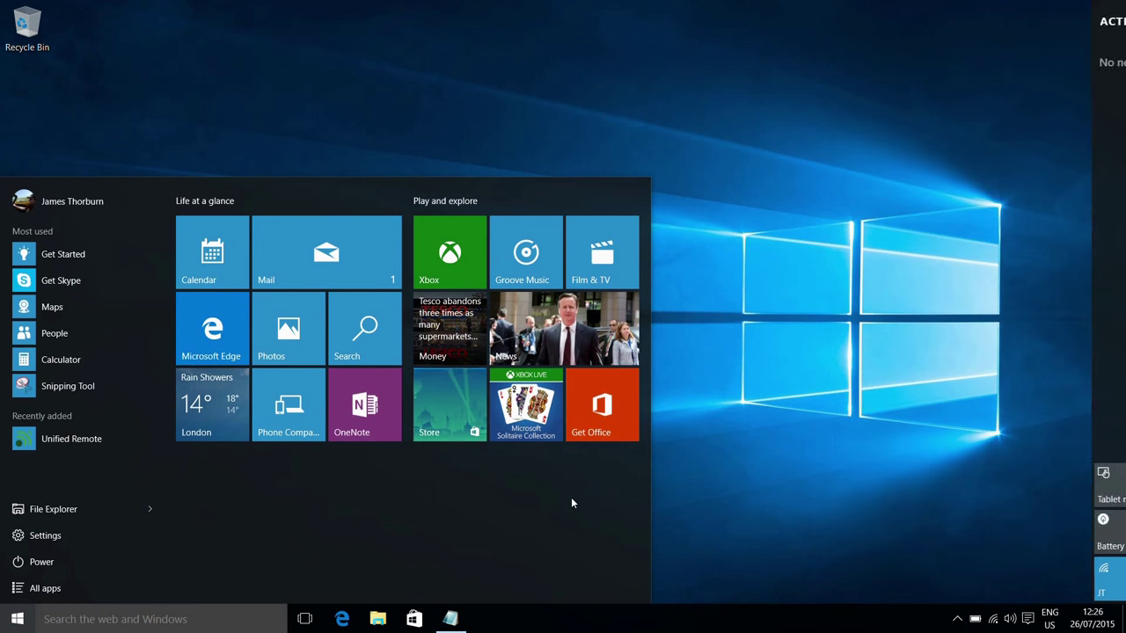
{"action": "left_click", "coordinate": [713, 520]}
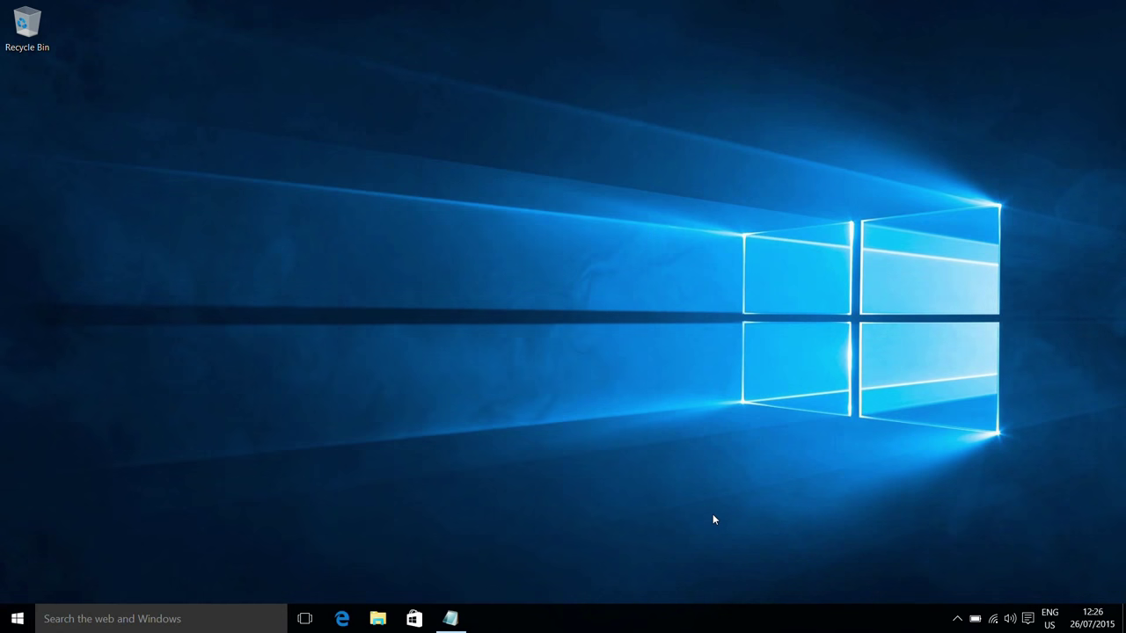
{"action": "left_click", "coordinate": [450, 618]}
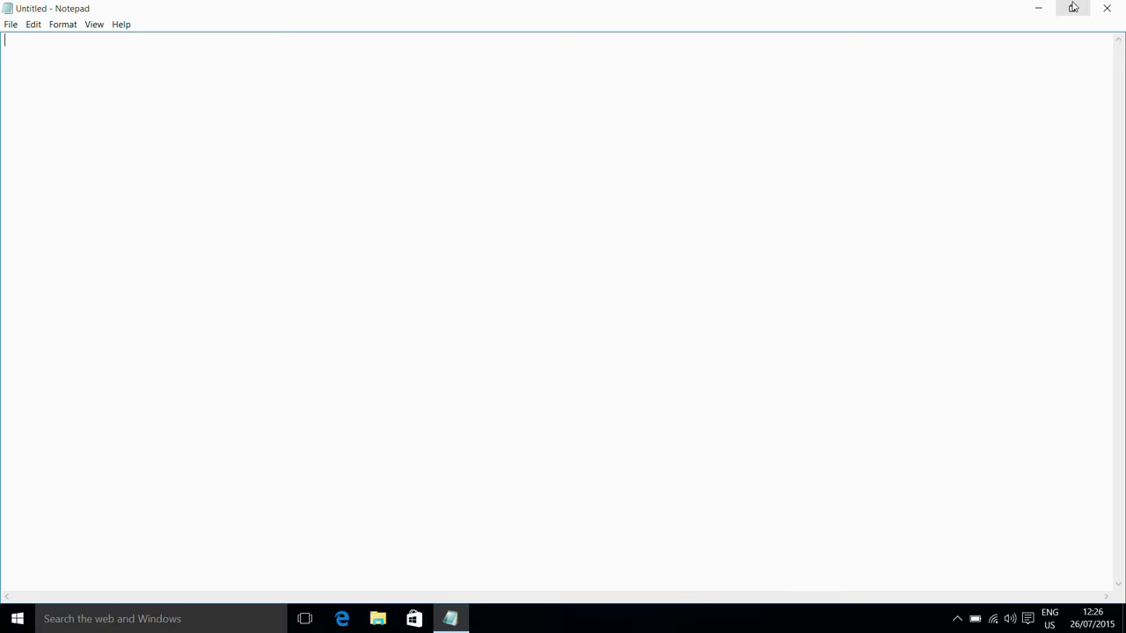
{"action": "left_click", "coordinate": [1072, 8]}
{"action": "left_click", "coordinate": [842, 31]}
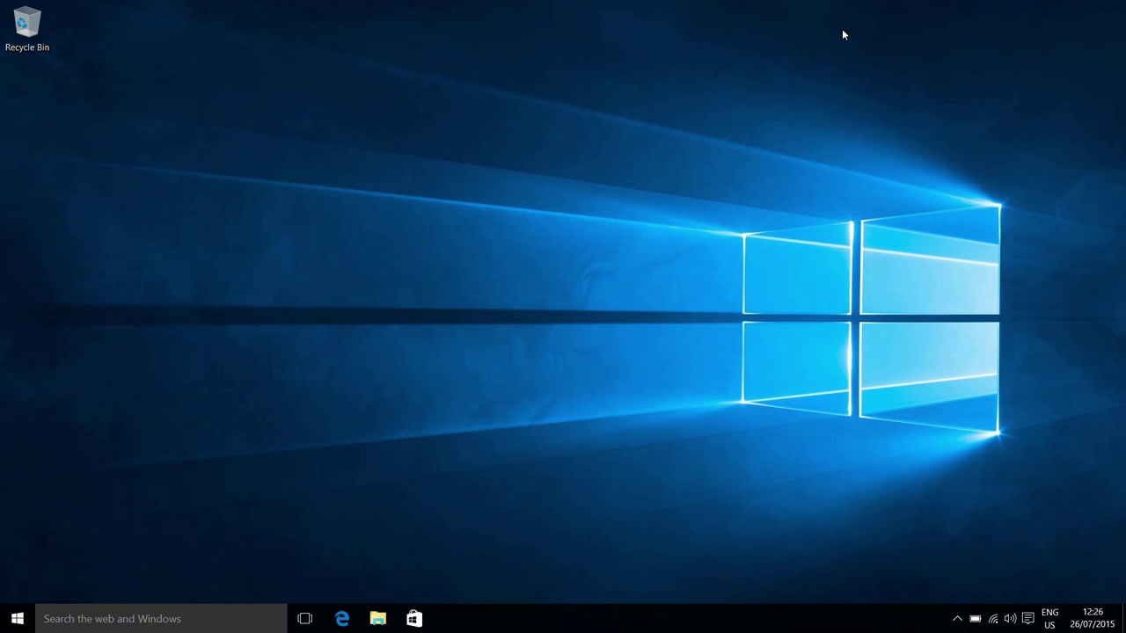
{"action": "left_click", "coordinate": [1028, 619]}
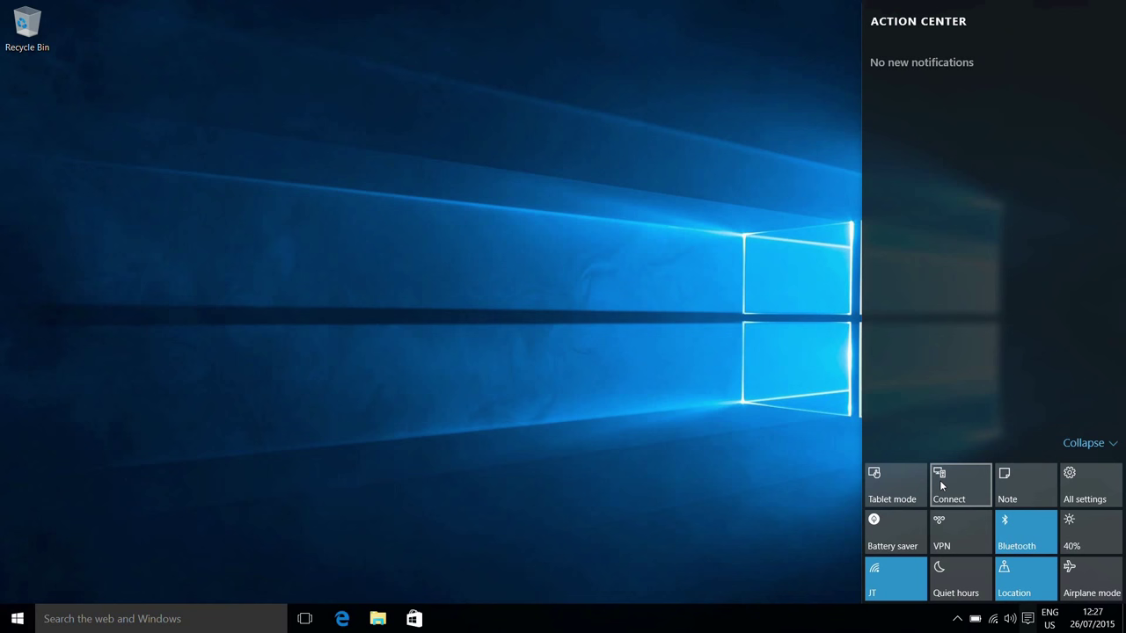
{"action": "left_click", "coordinate": [940, 485]}
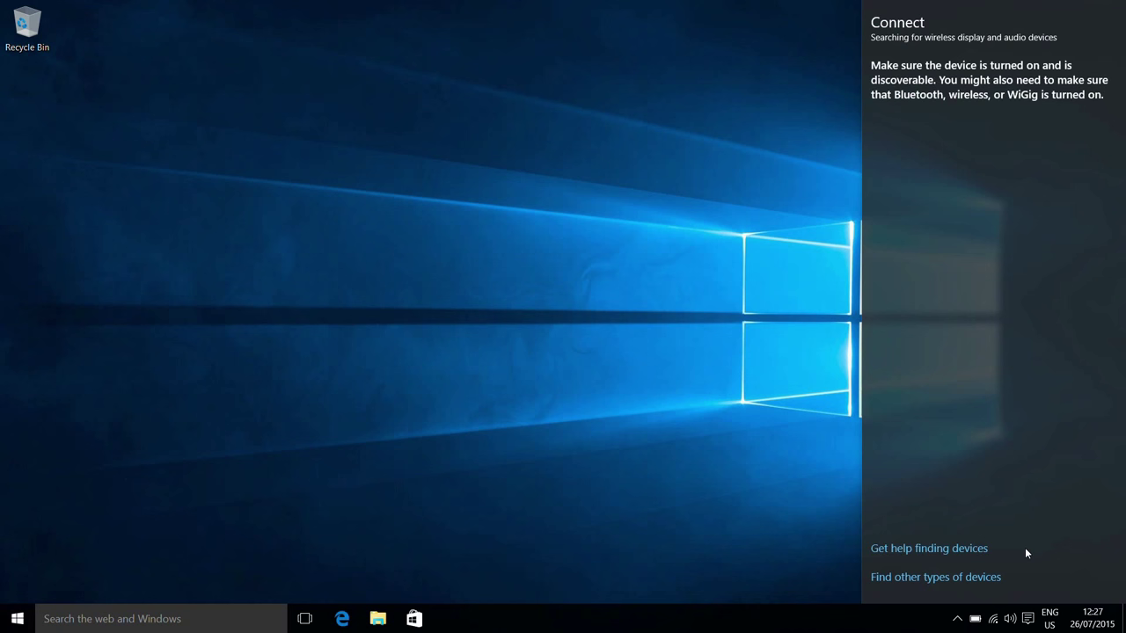
{"action": "left_click", "coordinate": [1027, 620]}
{"action": "left_click", "coordinate": [1028, 621]}
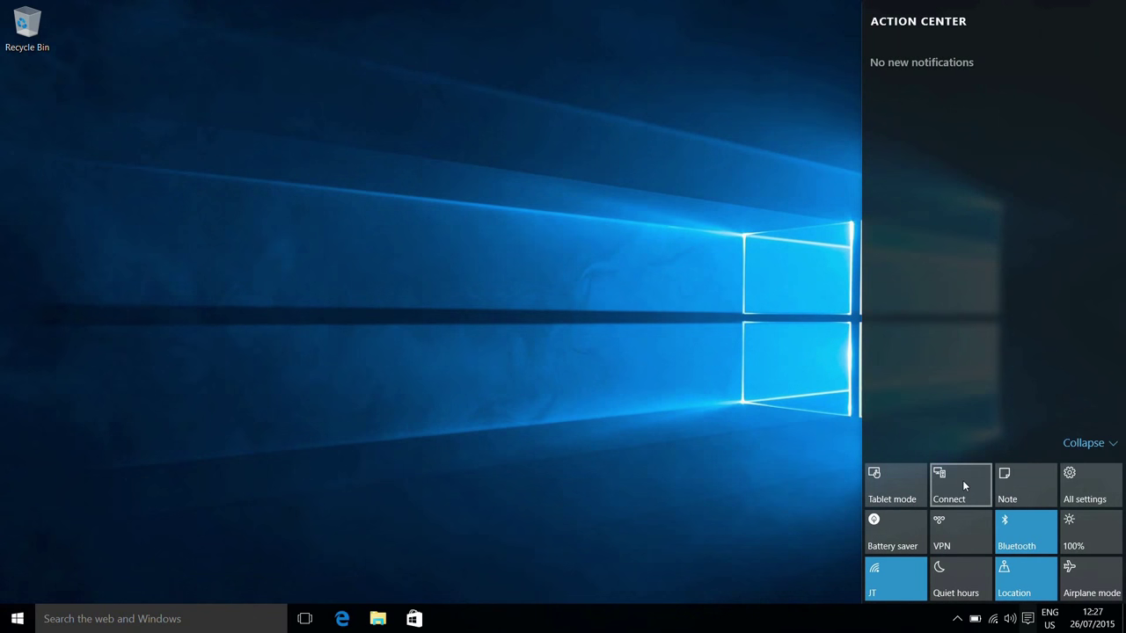
Create a new Untitled quick note in OneNote's Unfiled Notes from the Note tile, then close OneNote.
{"action": "left_click", "coordinate": [1019, 483]}
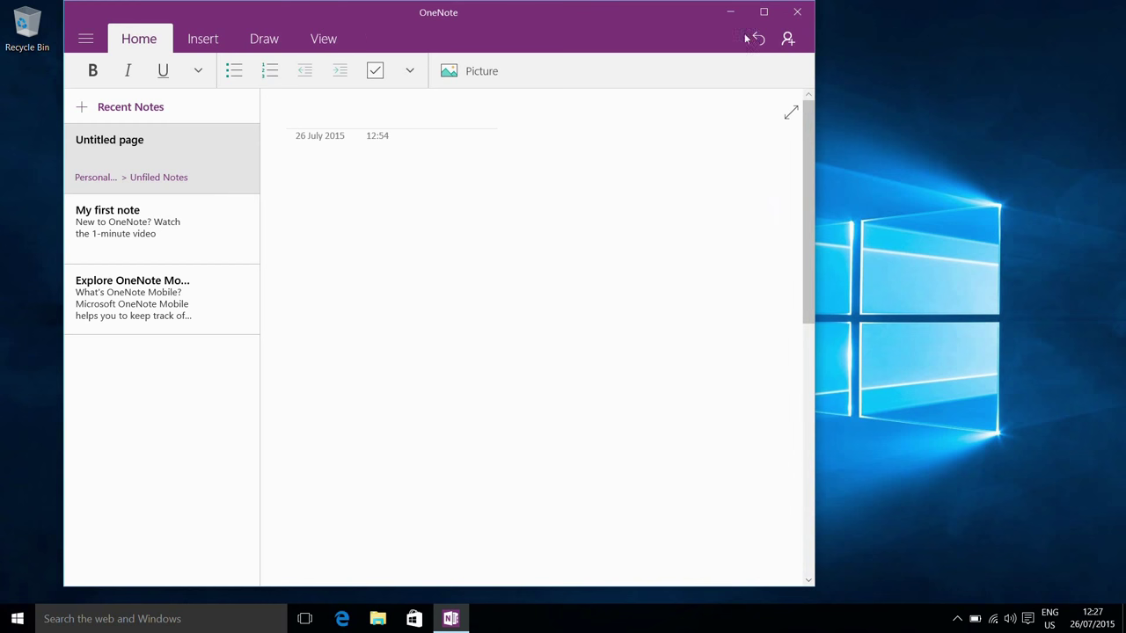
{"action": "left_click", "coordinate": [797, 12]}
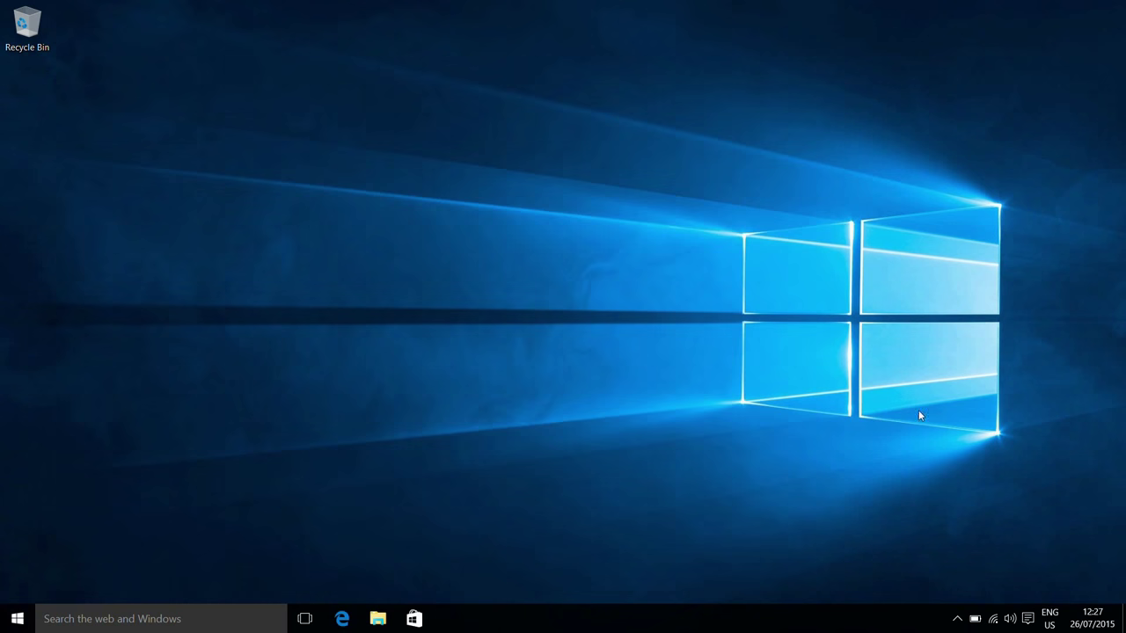
View the Tablet mode settings page, then close Settings.
{"action": "left_click", "coordinate": [1027, 623]}
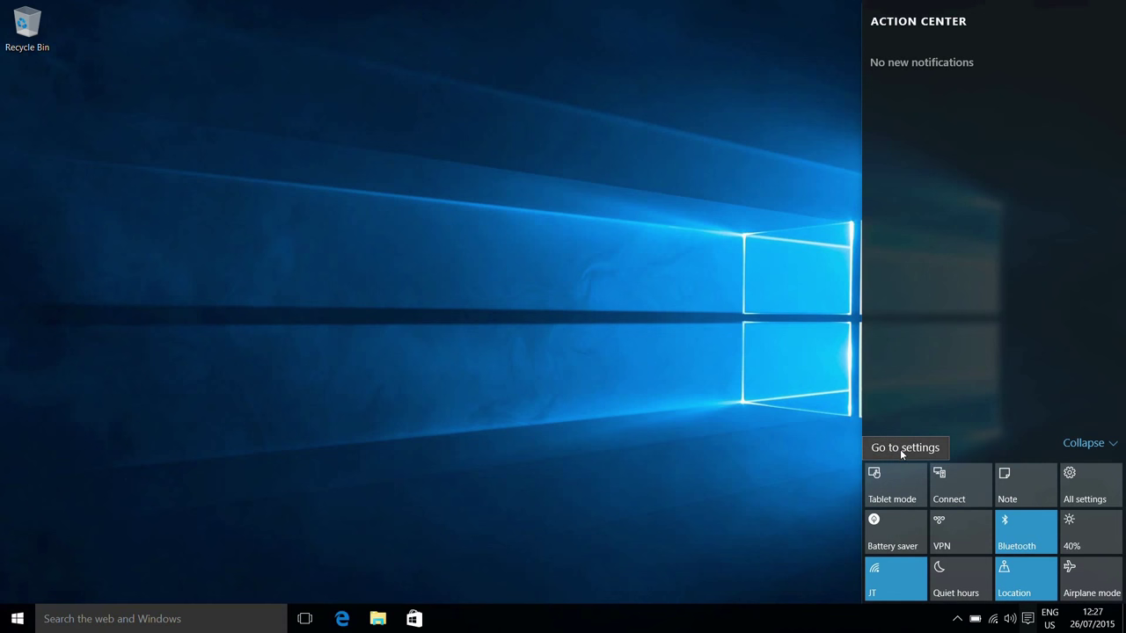
{"action": "left_click", "coordinate": [896, 450]}
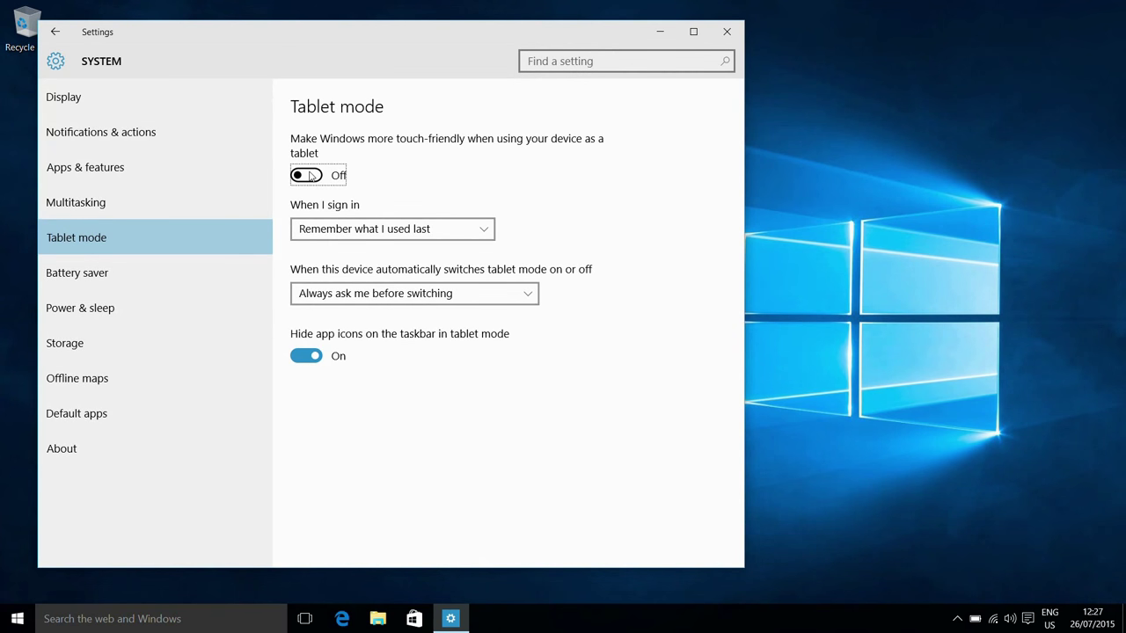
{"action": "left_click", "coordinate": [1027, 619]}
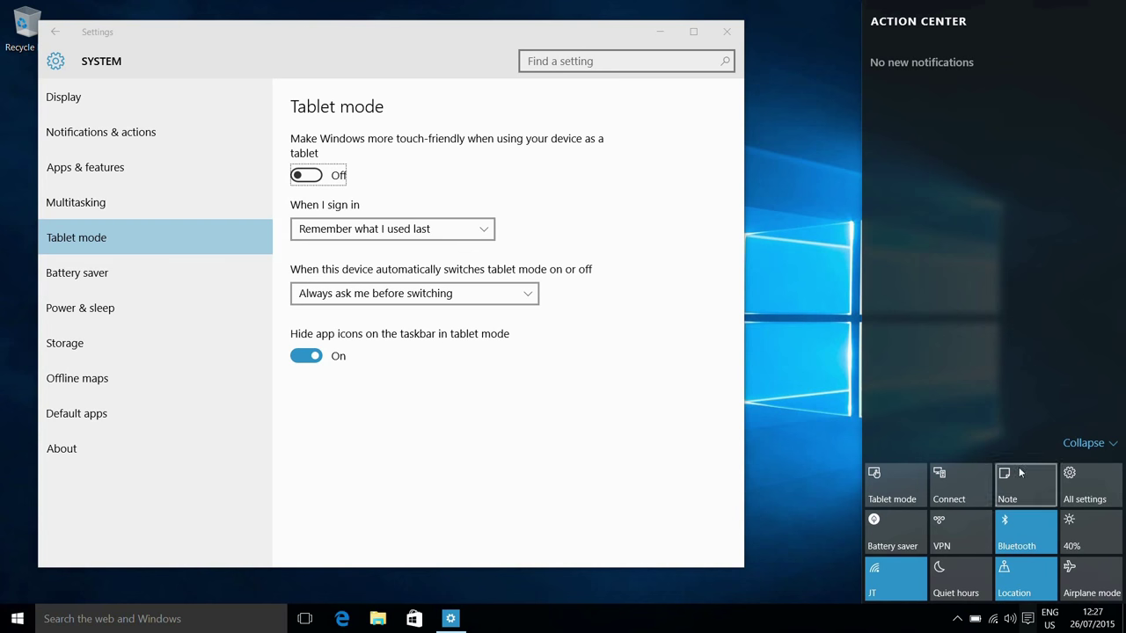
{"action": "left_click", "coordinate": [727, 32]}
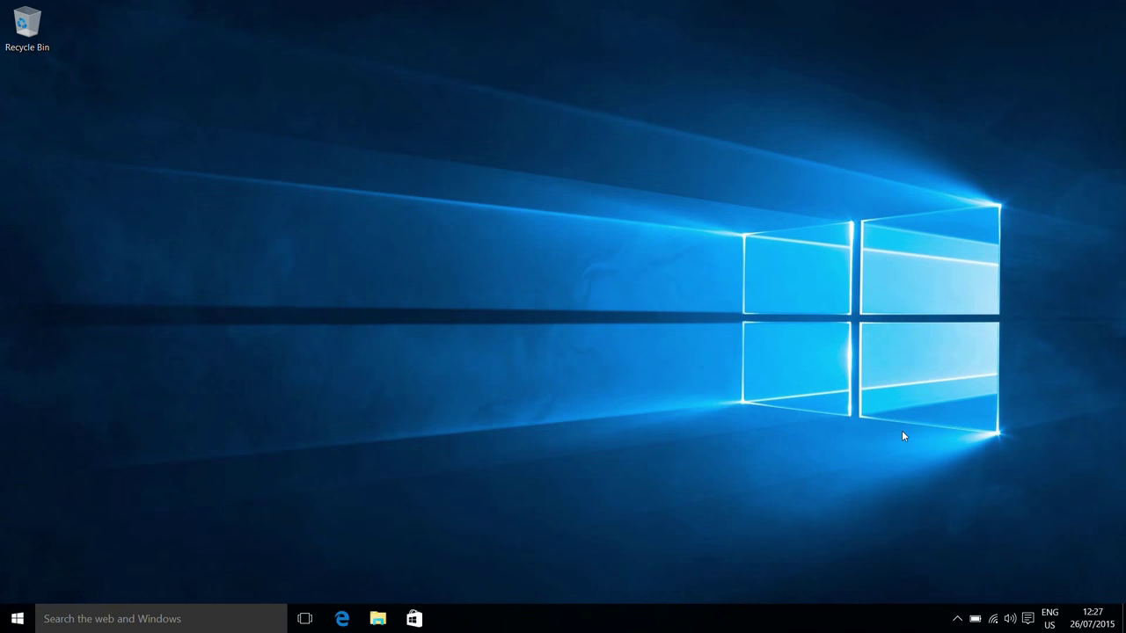
Open the All settings overview from Action Center and close it again.
{"action": "left_click", "coordinate": [1027, 621]}
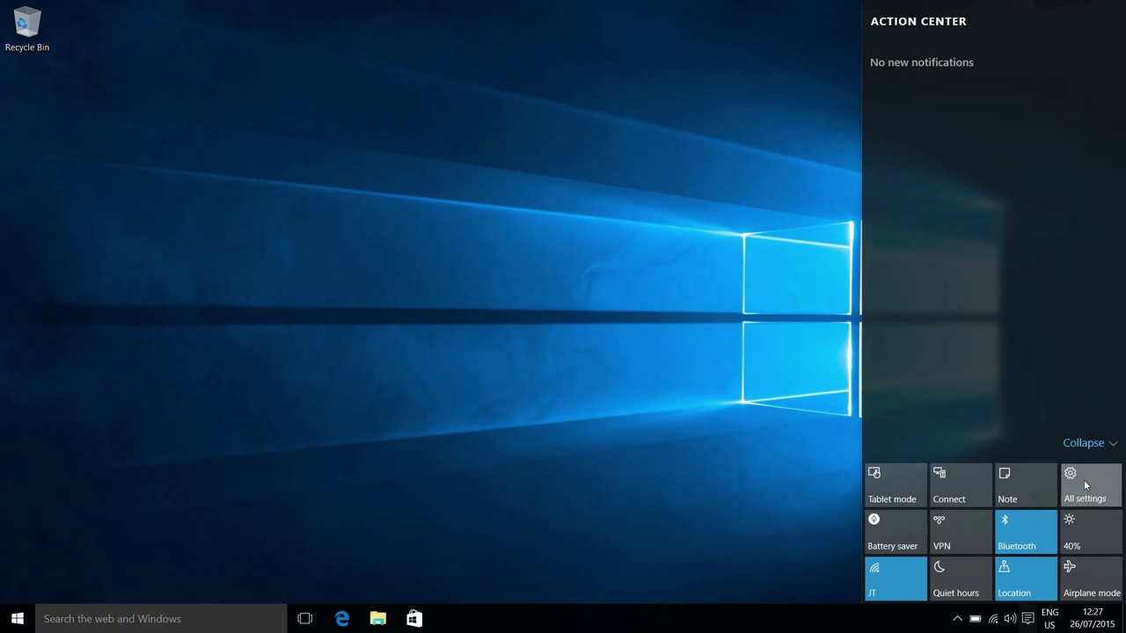
{"action": "left_click", "coordinate": [1084, 479]}
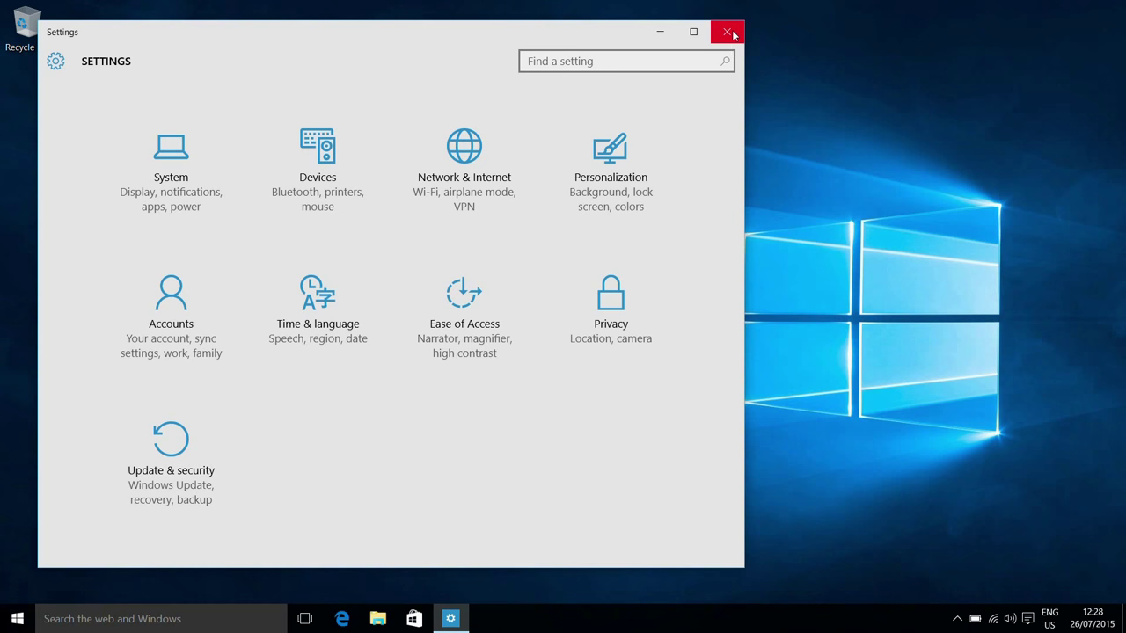
{"action": "left_click", "coordinate": [729, 33]}
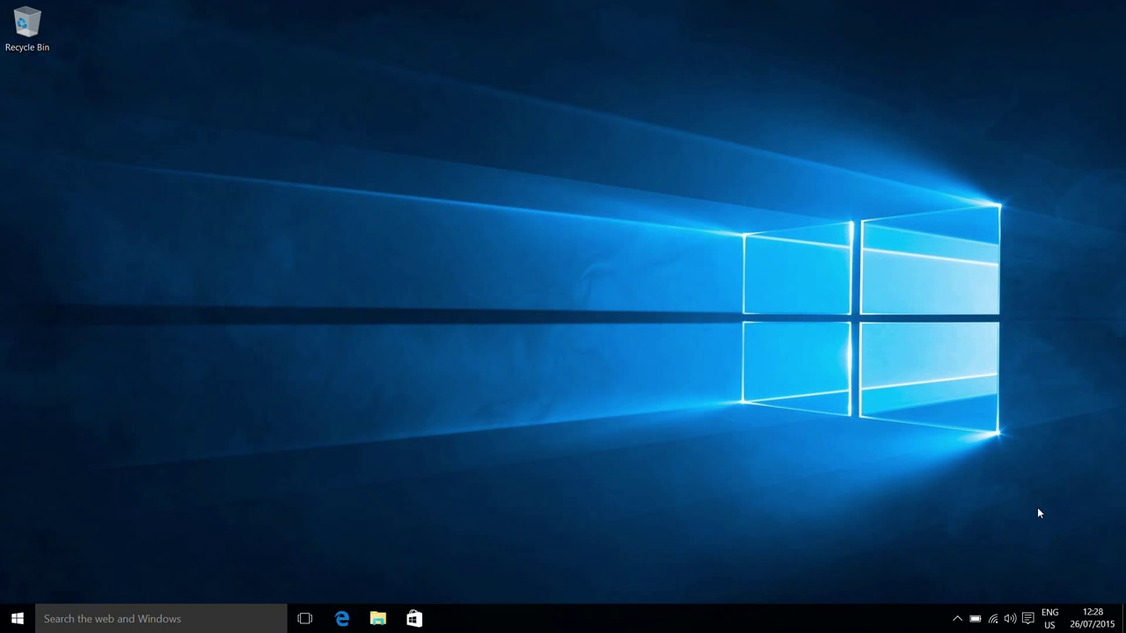
Turn battery saver on, check the 97% battery status, and set brightness to 75% then 100%.
{"action": "left_click", "coordinate": [1029, 619]}
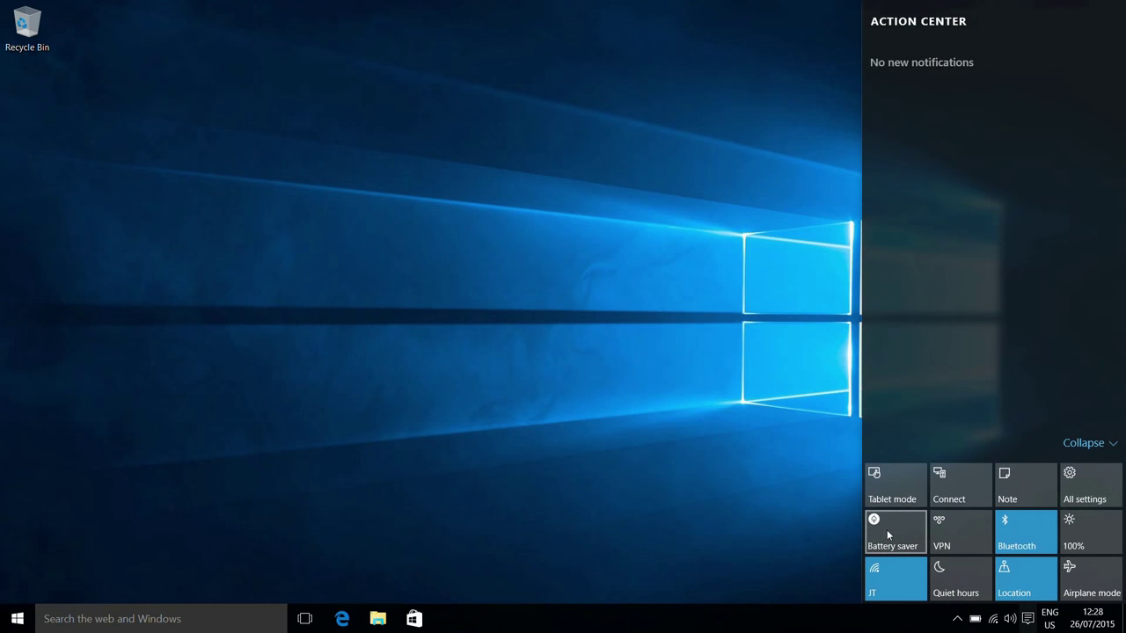
{"action": "left_click", "coordinate": [887, 532]}
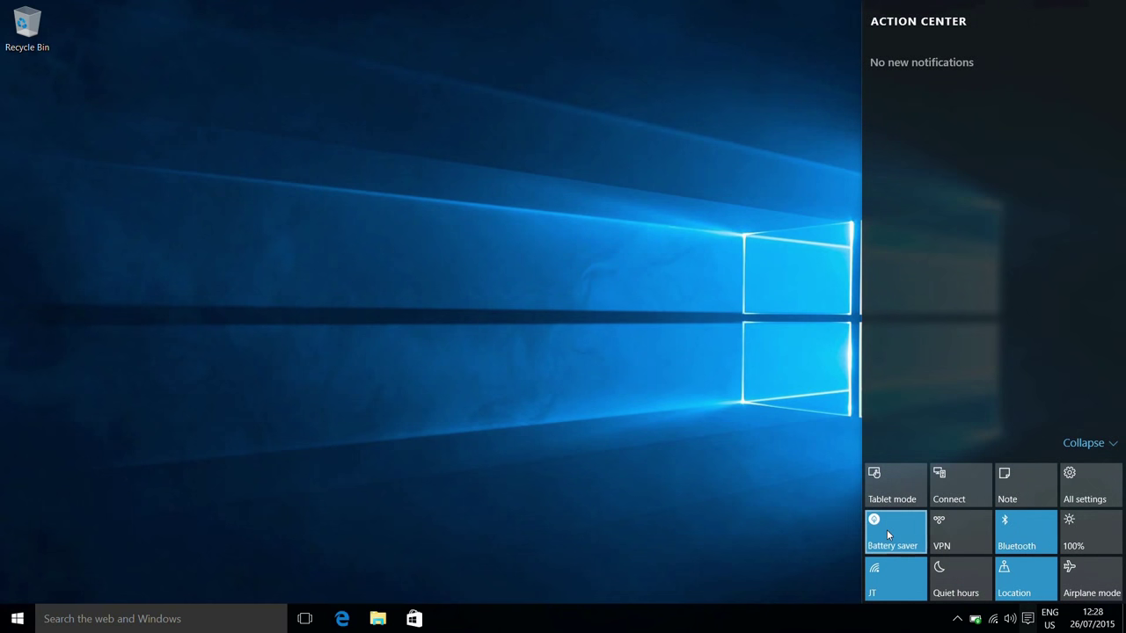
{"action": "left_click", "coordinate": [975, 621]}
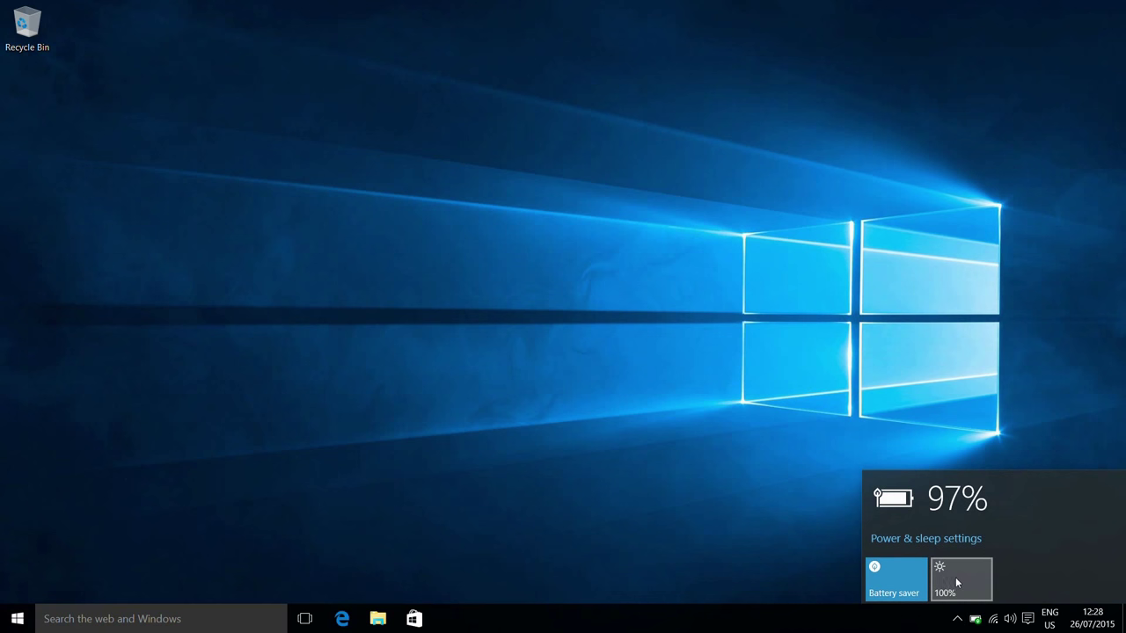
{"action": "left_click", "coordinate": [956, 577]}
{"action": "left_click", "coordinate": [956, 577]}
Review the Battery saver settings page and its detailed settings, then turn battery saver off.
{"action": "left_click", "coordinate": [1027, 623]}
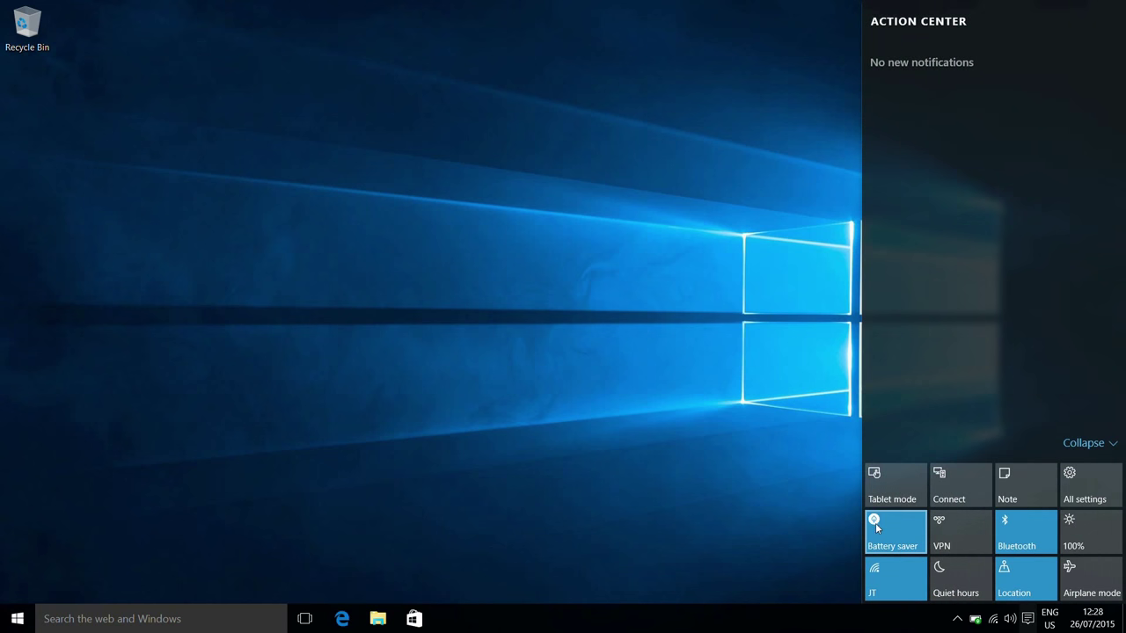
{"action": "left_click", "coordinate": [905, 495]}
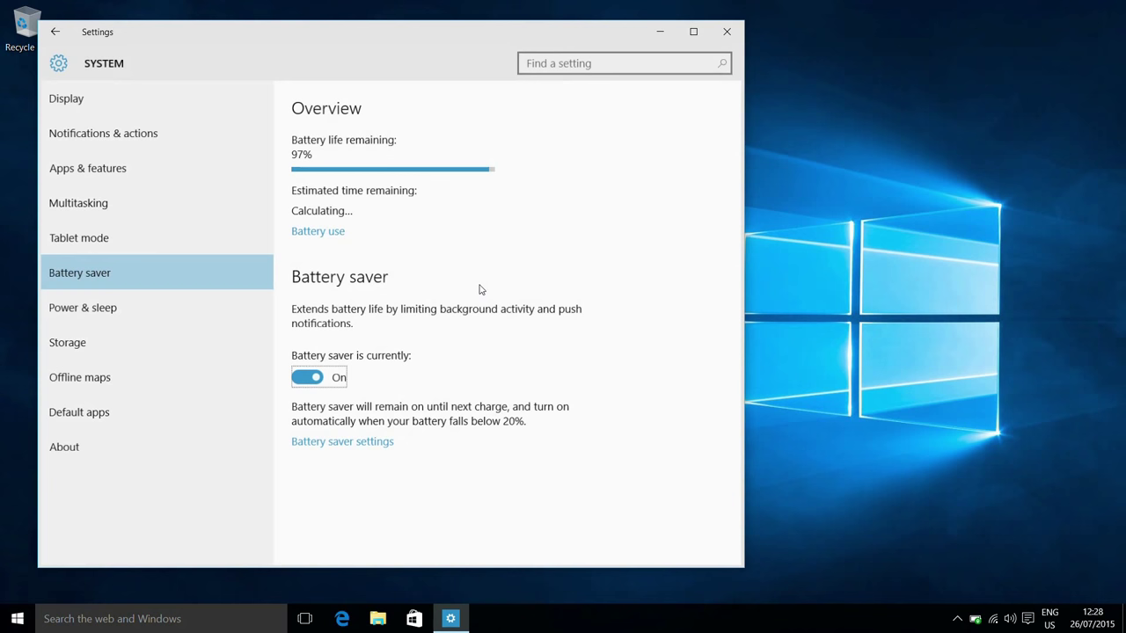
{"action": "left_click", "coordinate": [349, 449]}
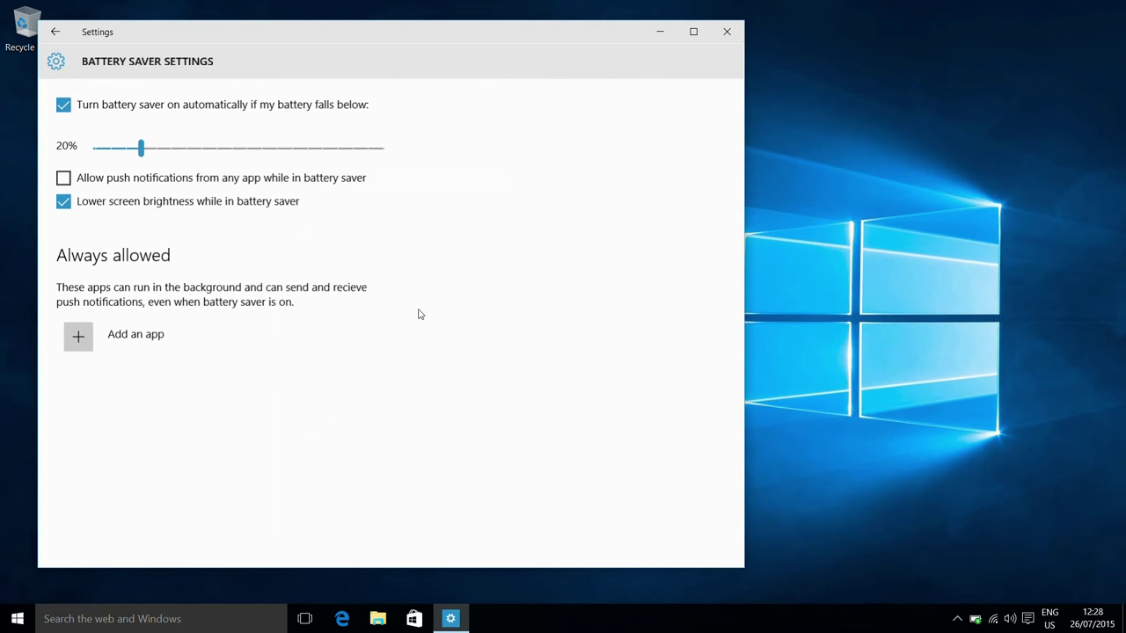
{"action": "left_click", "coordinate": [725, 34]}
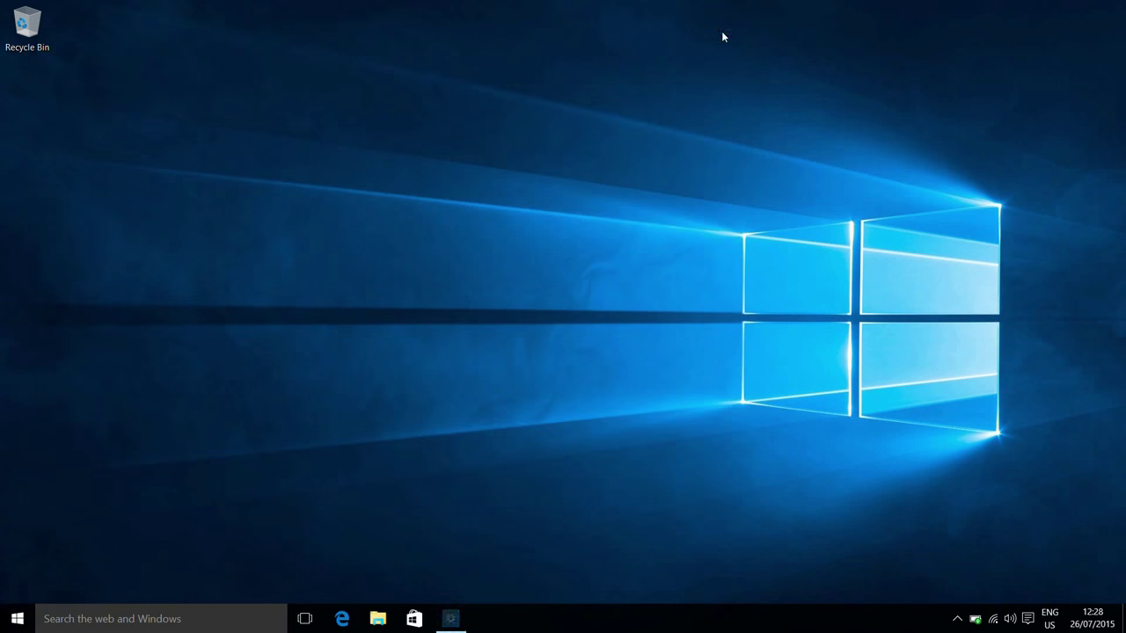
{"action": "left_click", "coordinate": [1028, 620]}
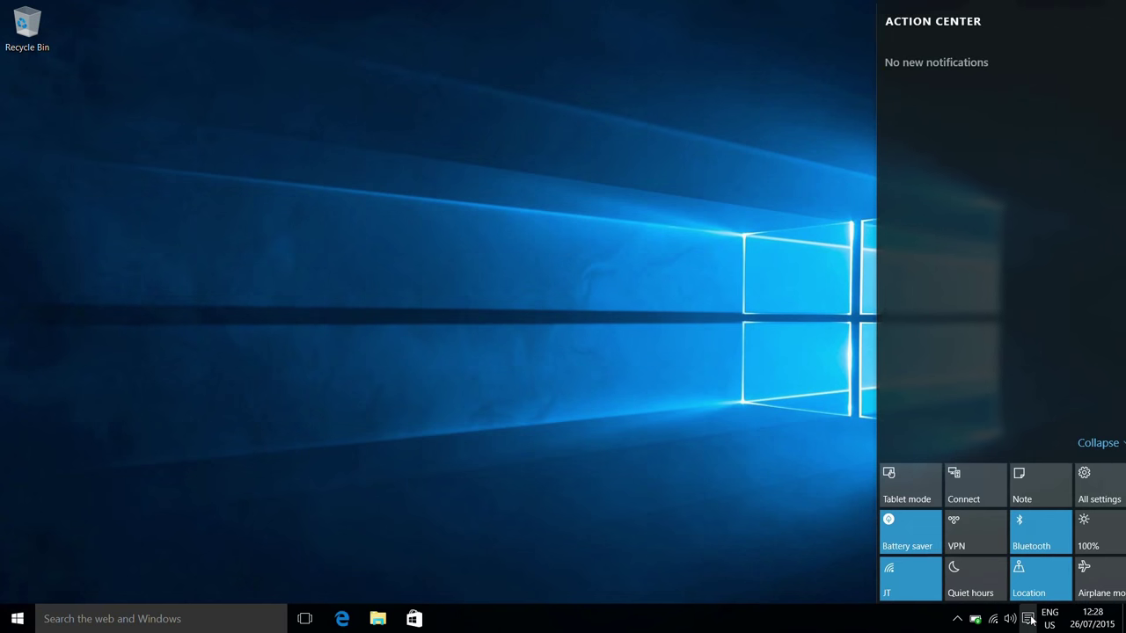
{"action": "left_click", "coordinate": [884, 532]}
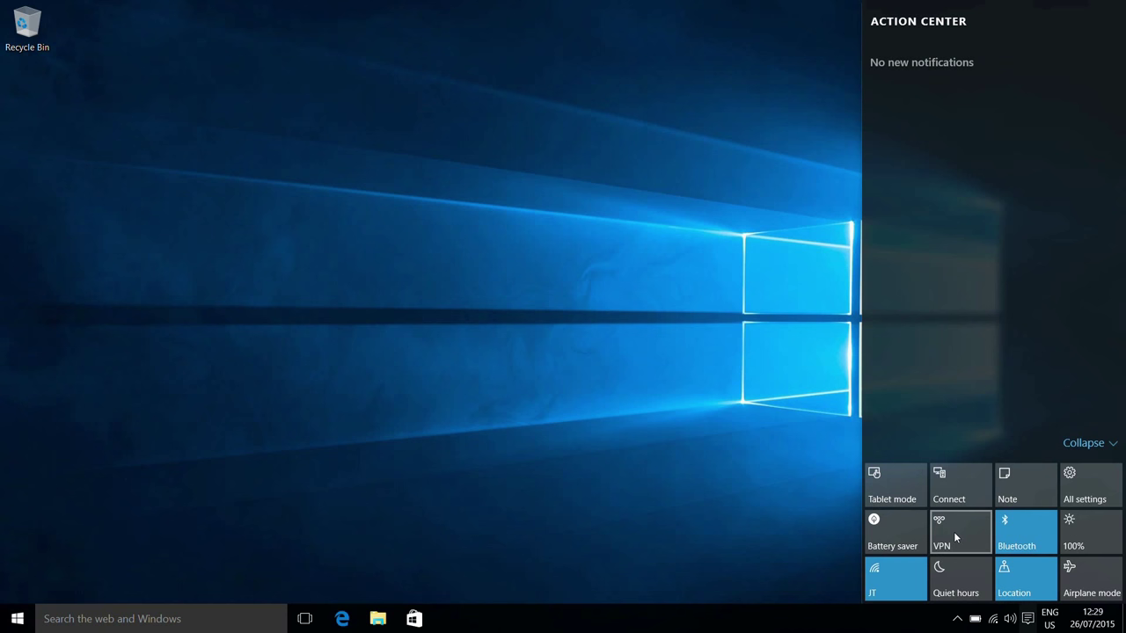
{"action": "left_click", "coordinate": [956, 537]}
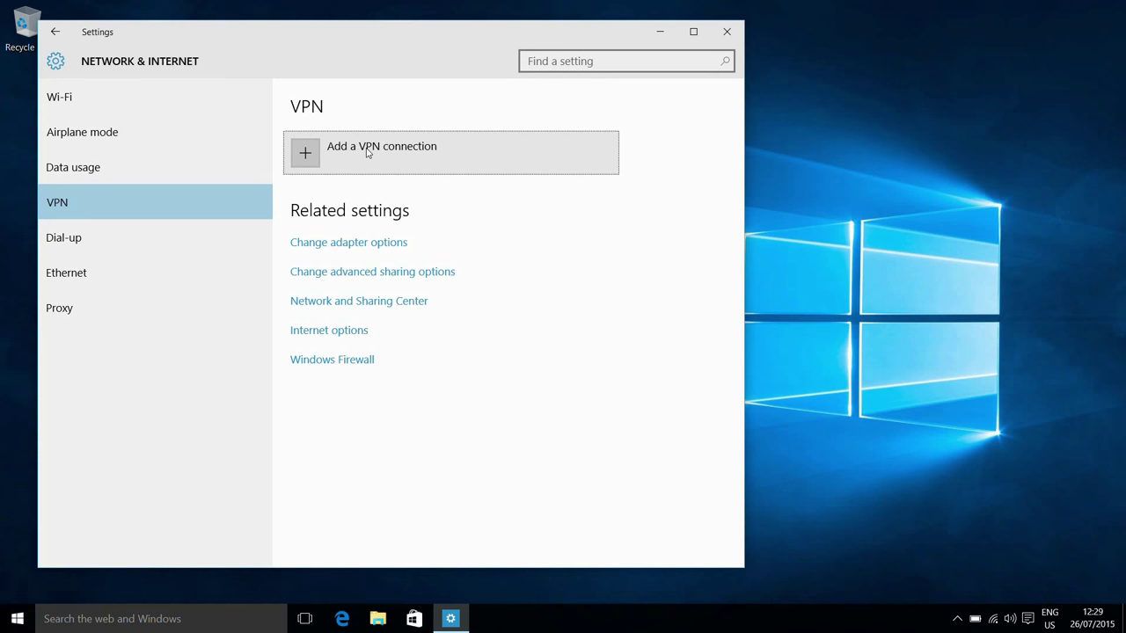
{"action": "left_click", "coordinate": [729, 32]}
{"action": "left_click", "coordinate": [1027, 620]}
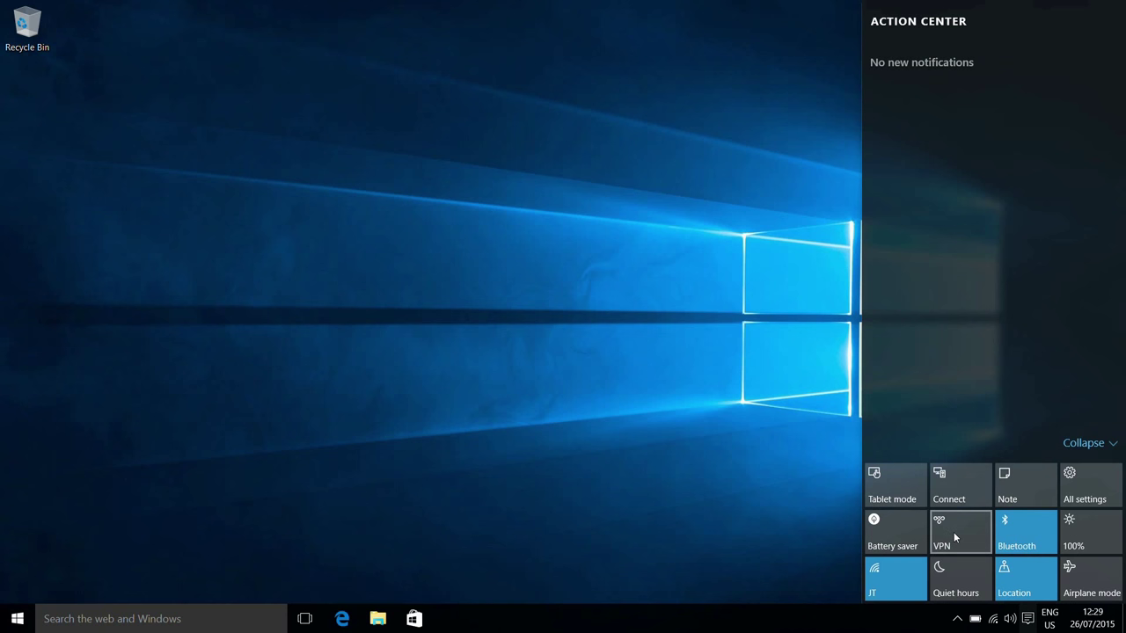
{"action": "left_click", "coordinate": [1015, 528]}
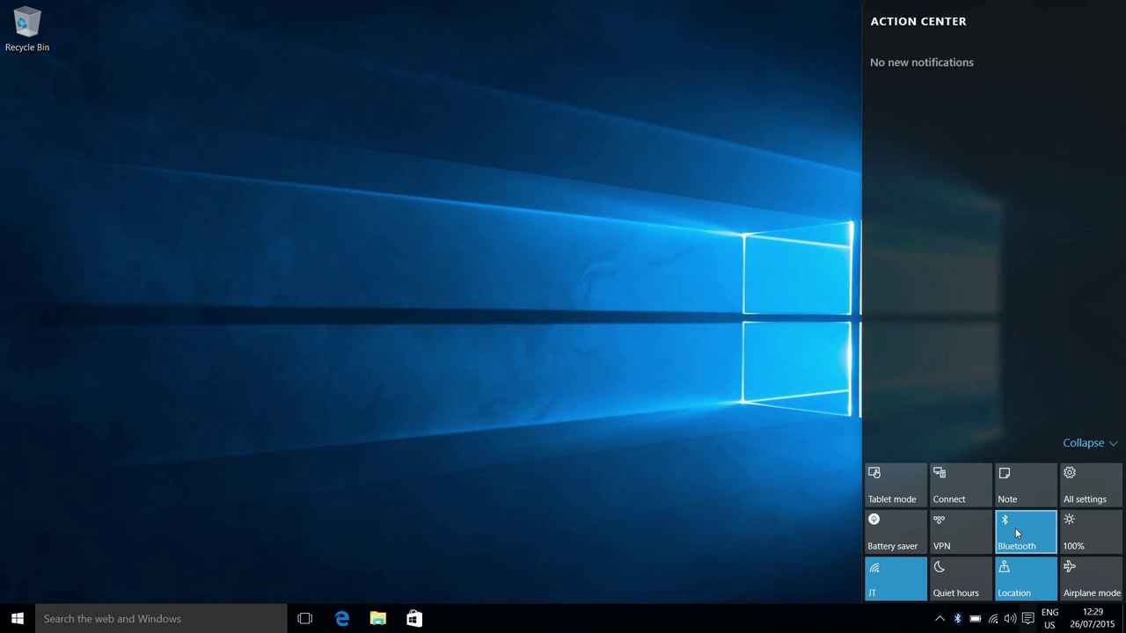
{"action": "right_click", "coordinate": [1015, 528]}
{"action": "left_click", "coordinate": [1013, 498]}
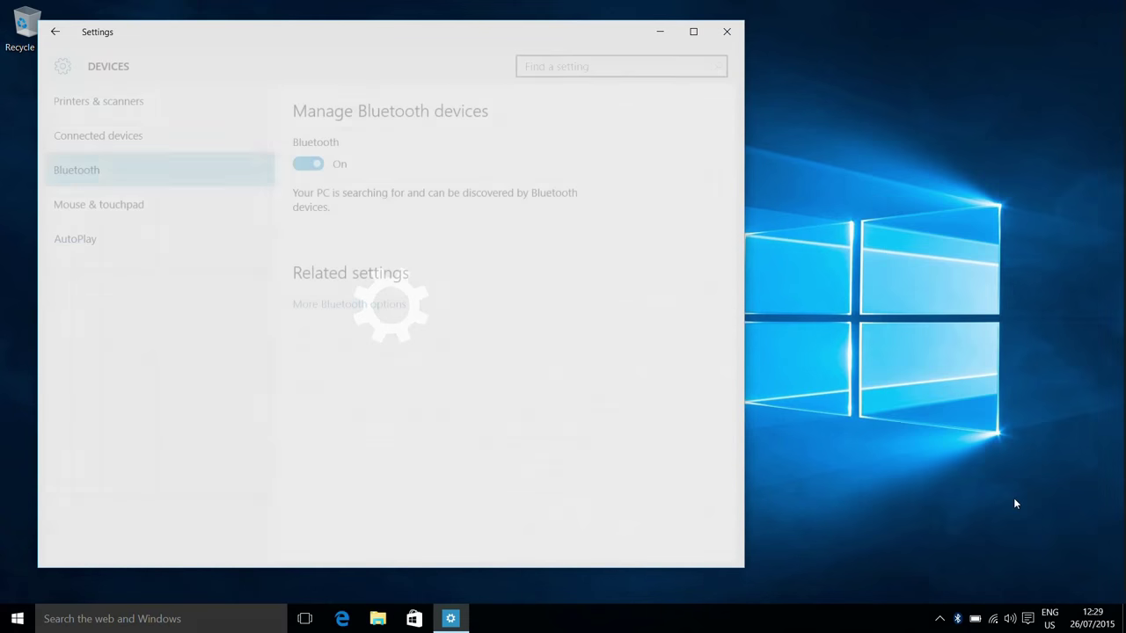
{"action": "left_click", "coordinate": [729, 32]}
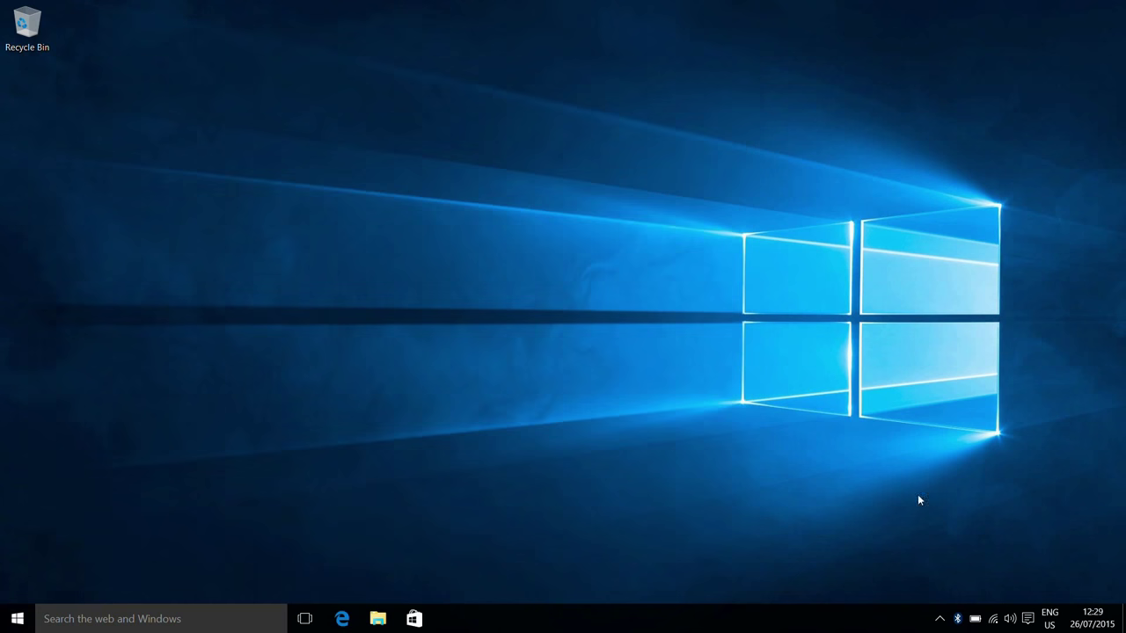
{"action": "left_click", "coordinate": [1028, 620]}
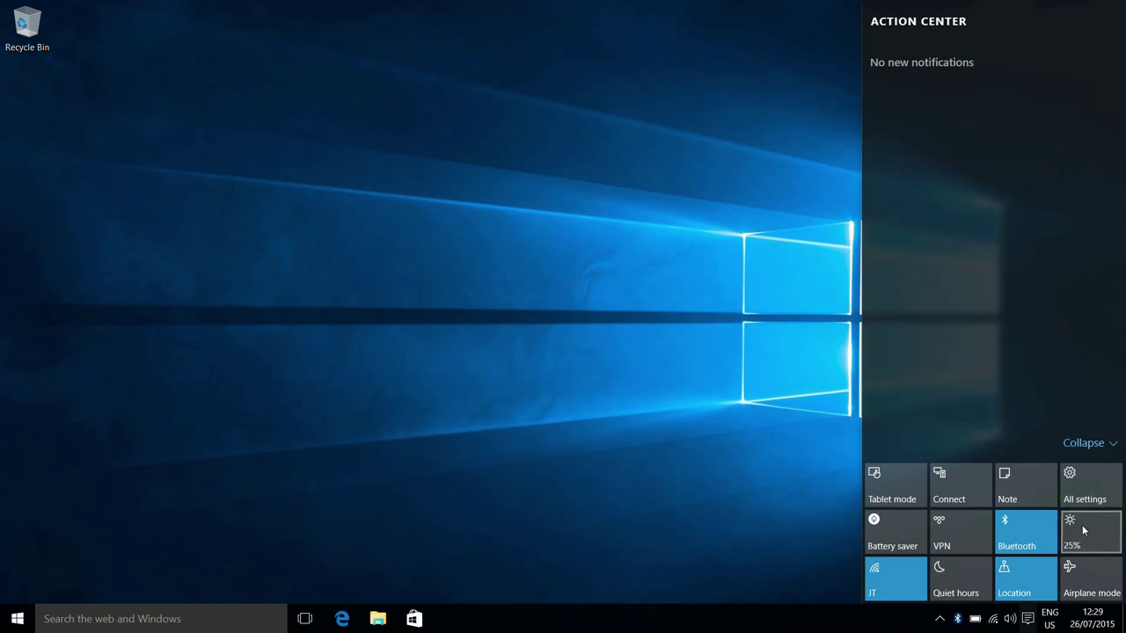
Step screen brightness up from 25% through 75% to 100%.
{"action": "left_click", "coordinate": [1082, 525]}
{"action": "left_click", "coordinate": [1082, 525]}
{"action": "left_click", "coordinate": [1082, 525]}
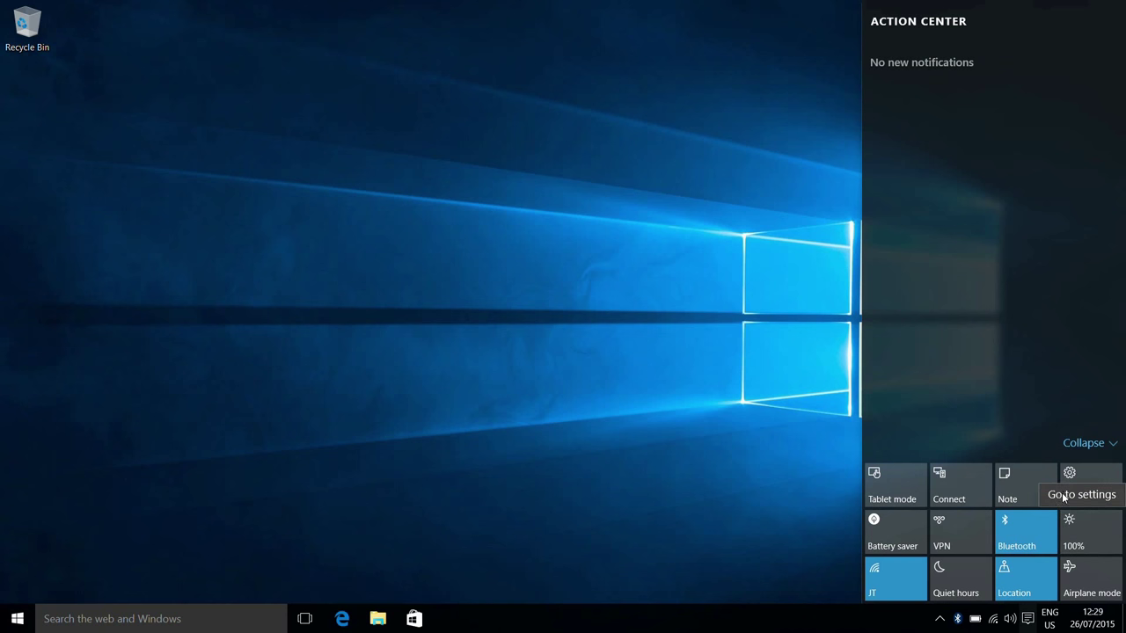
Open the Display settings page, scroll through it, and close Settings.
{"action": "left_click", "coordinate": [1062, 497]}
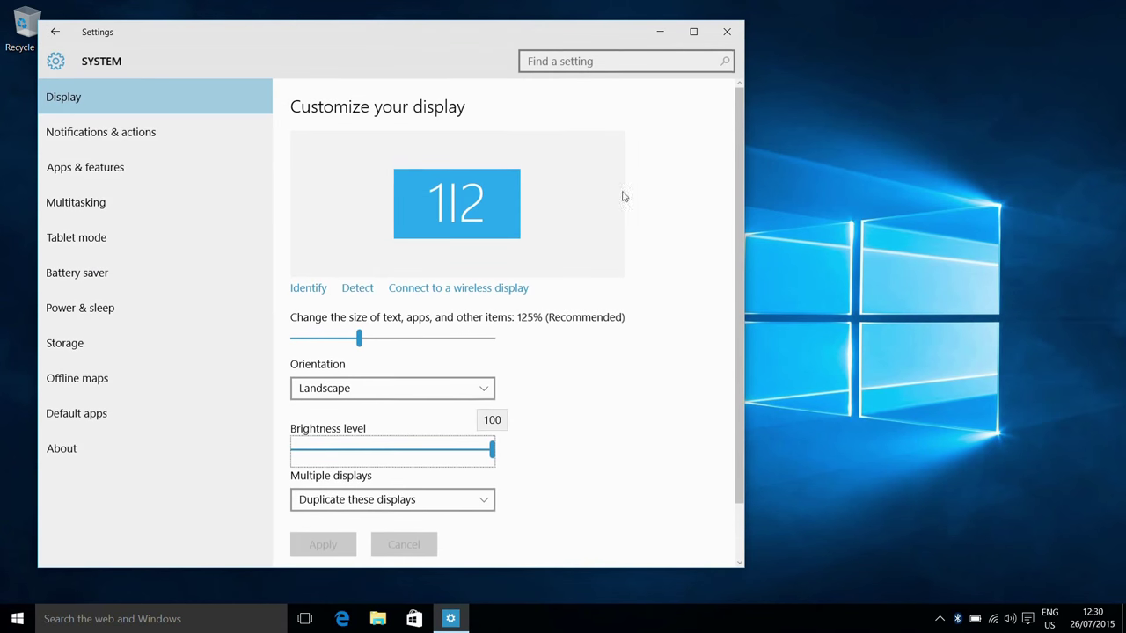
{"action": "mouse_move", "coordinate": [738, 178]}
{"action": "left_mouse_down"}
{"action": "mouse_move", "coordinate": [739, 264]}
{"action": "mouse_move", "coordinate": [727, 173]}
{"action": "left_mouse_up"}
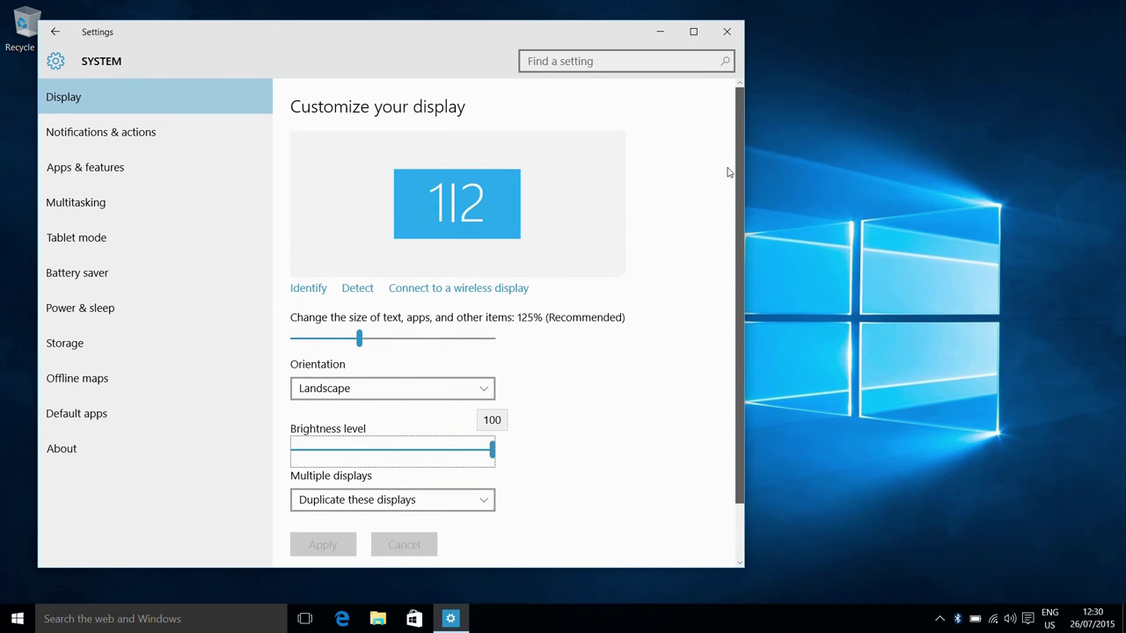
{"action": "left_click", "coordinate": [727, 32]}
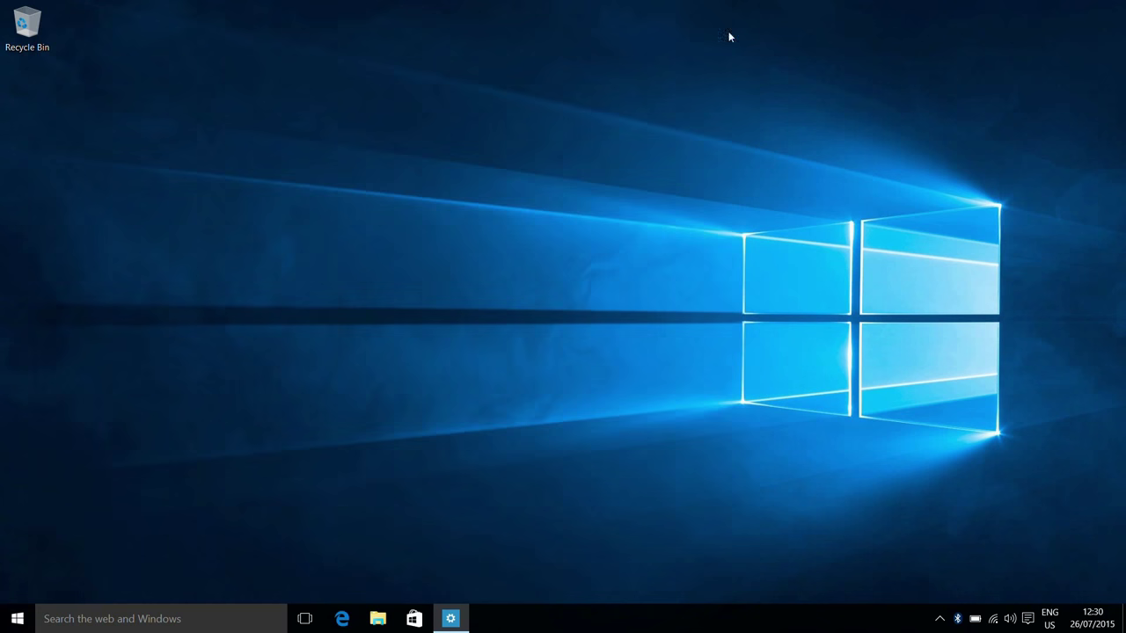
Turn Wi-Fi off, view and close the Wi-Fi settings page, then check nearby networks with JT connected.
{"action": "left_click", "coordinate": [1027, 619]}
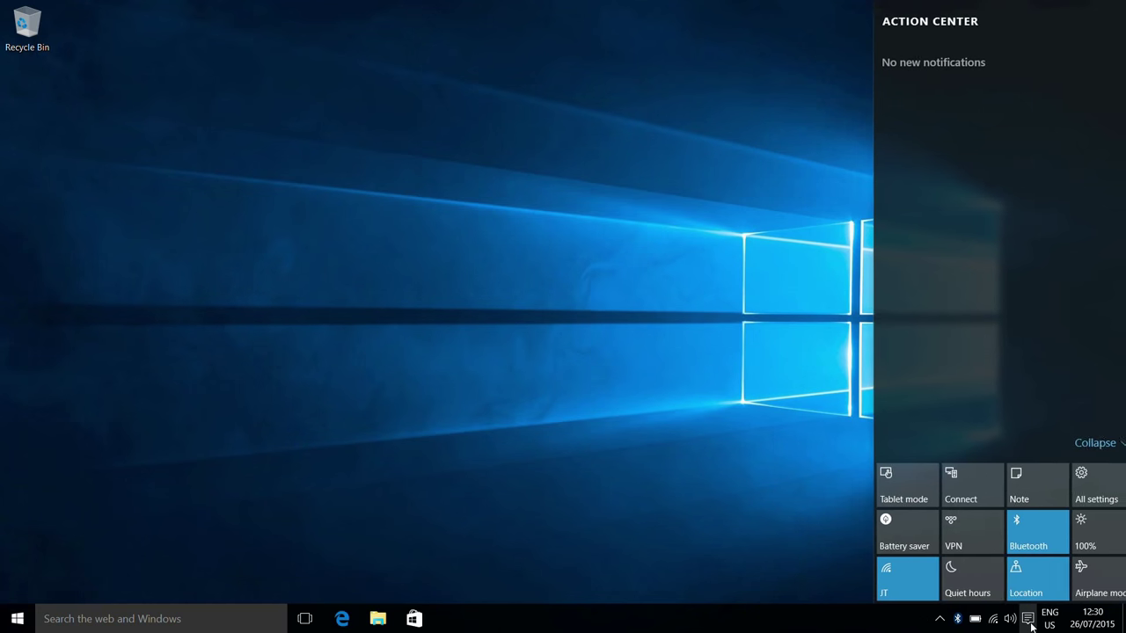
{"action": "left_click", "coordinate": [879, 576]}
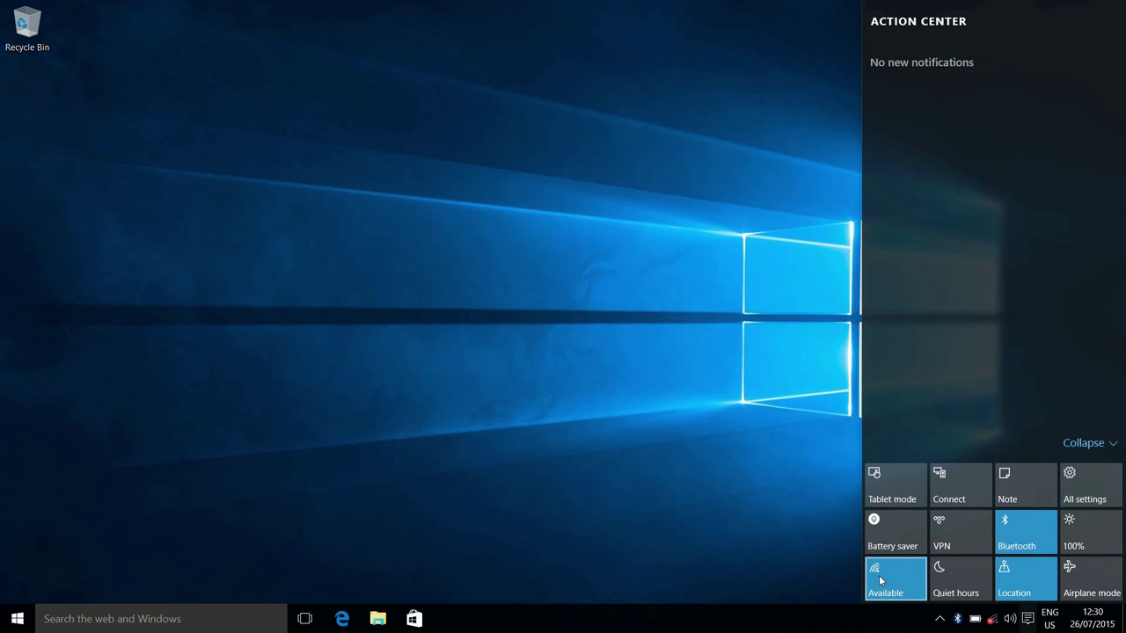
{"action": "right_click", "coordinate": [879, 576]}
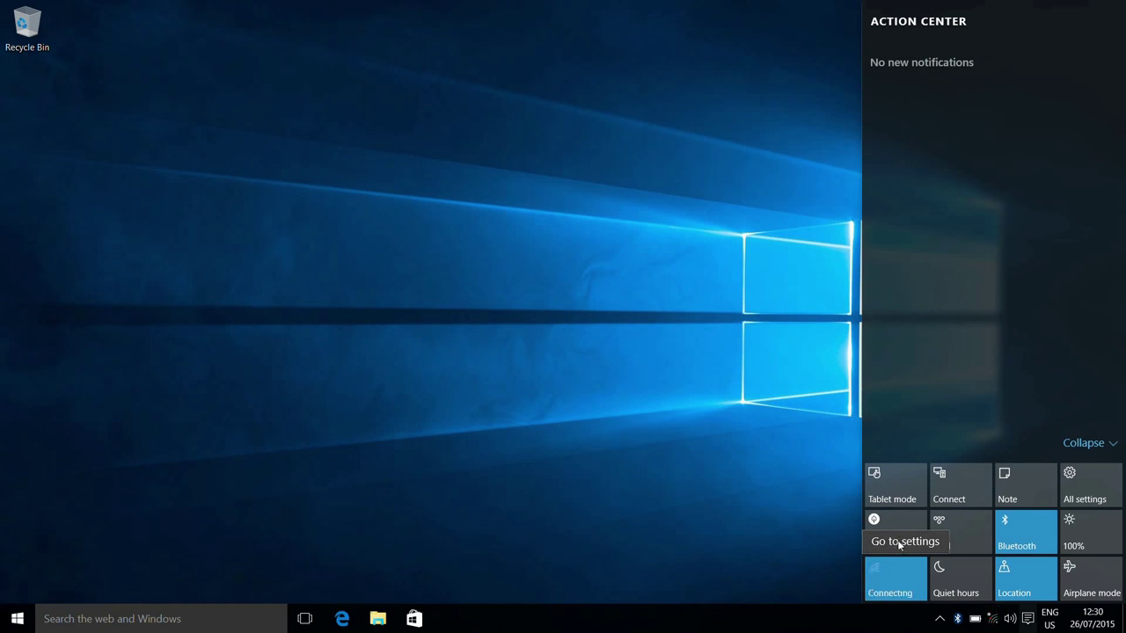
{"action": "left_click", "coordinate": [899, 541]}
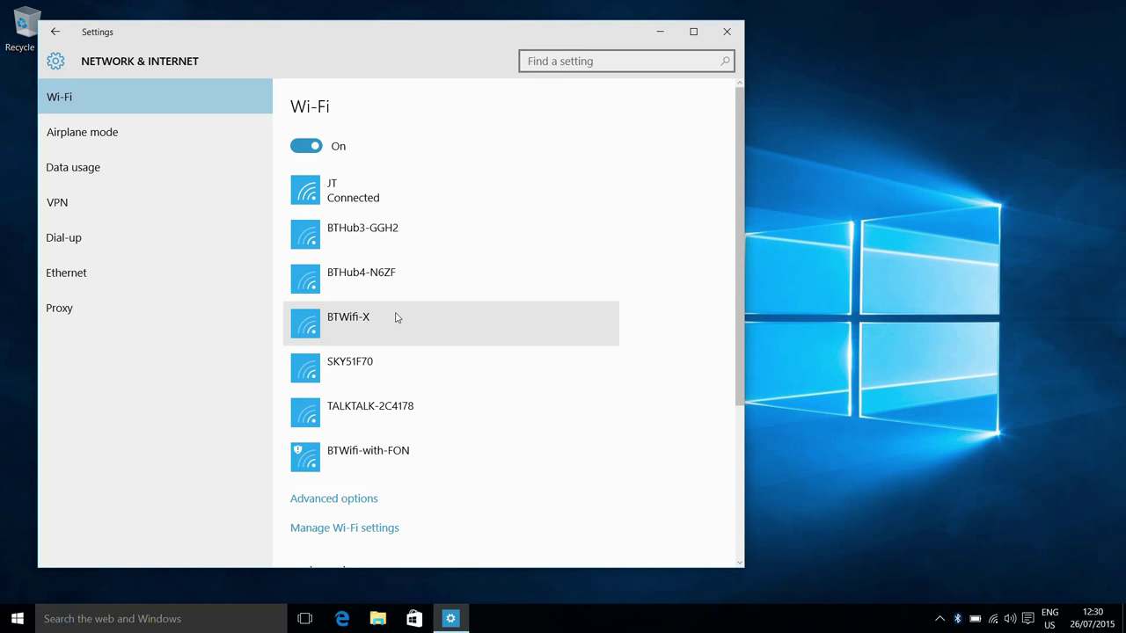
{"action": "left_click", "coordinate": [727, 32]}
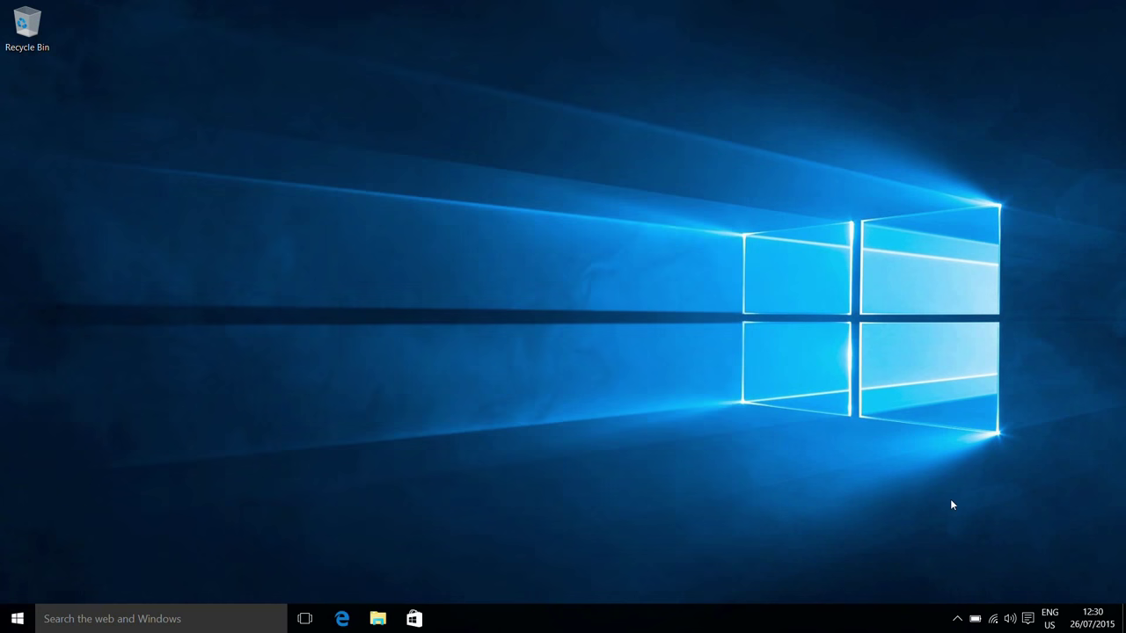
{"action": "left_click", "coordinate": [995, 620]}
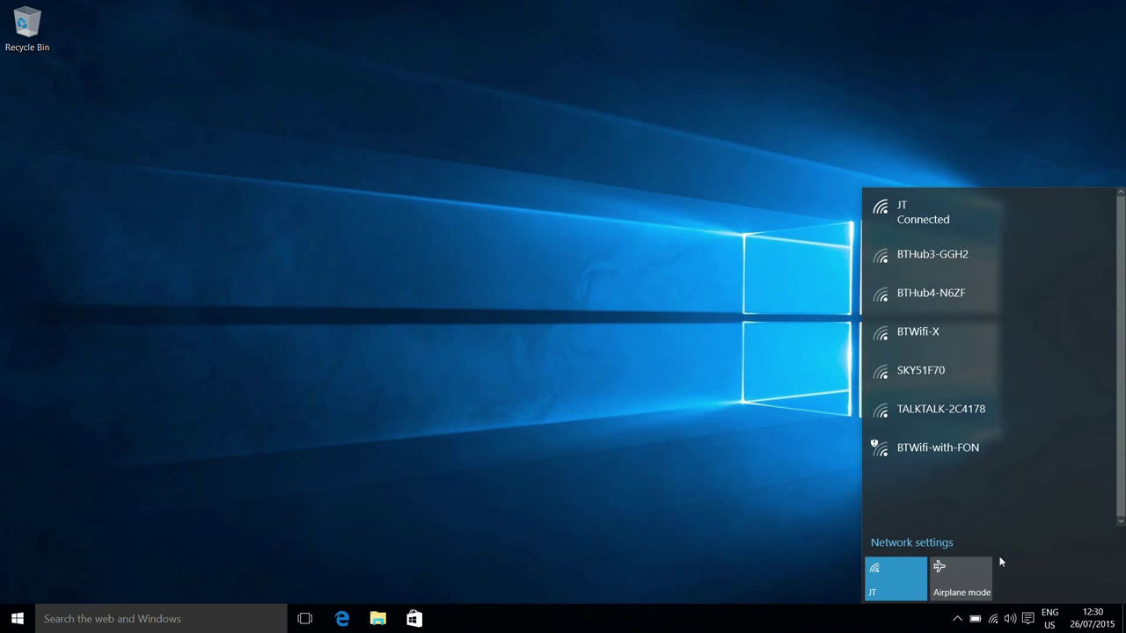
{"action": "left_click", "coordinate": [1026, 621]}
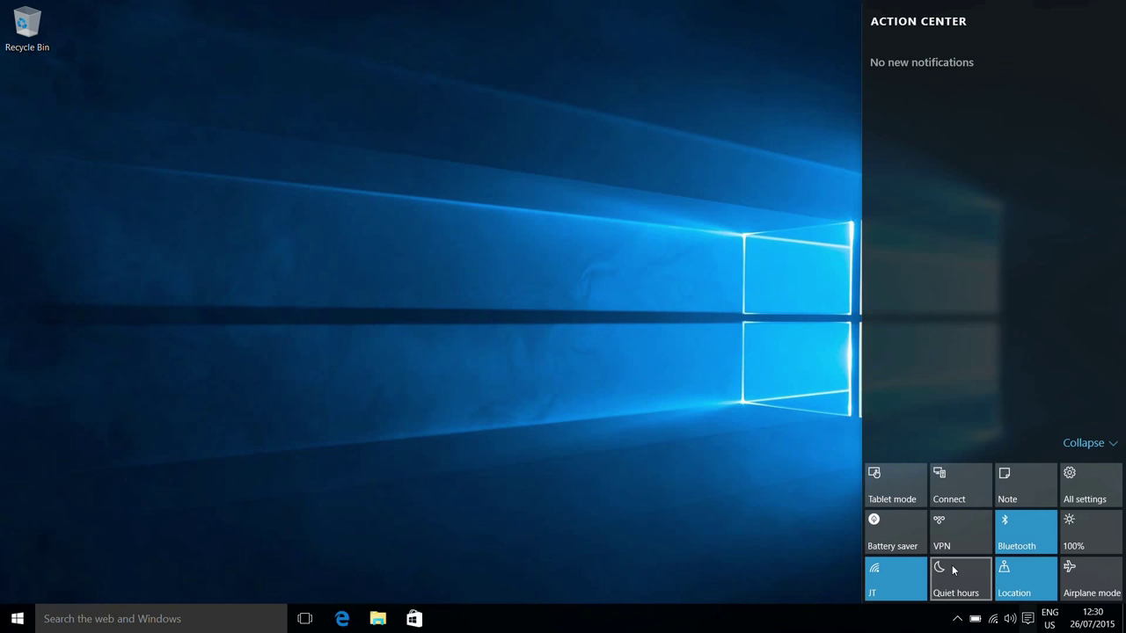
Turn on Quiet hours and clear all waiting notifications.
{"action": "left_click", "coordinate": [715, 534]}
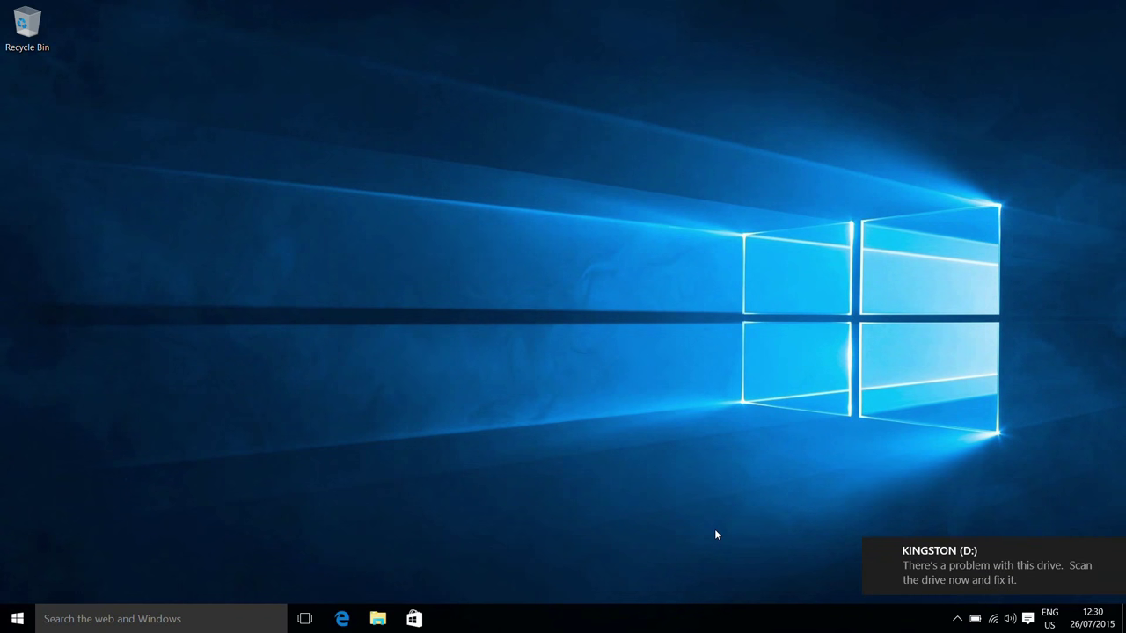
{"action": "left_click", "coordinate": [1027, 618]}
{"action": "left_click", "coordinate": [959, 578]}
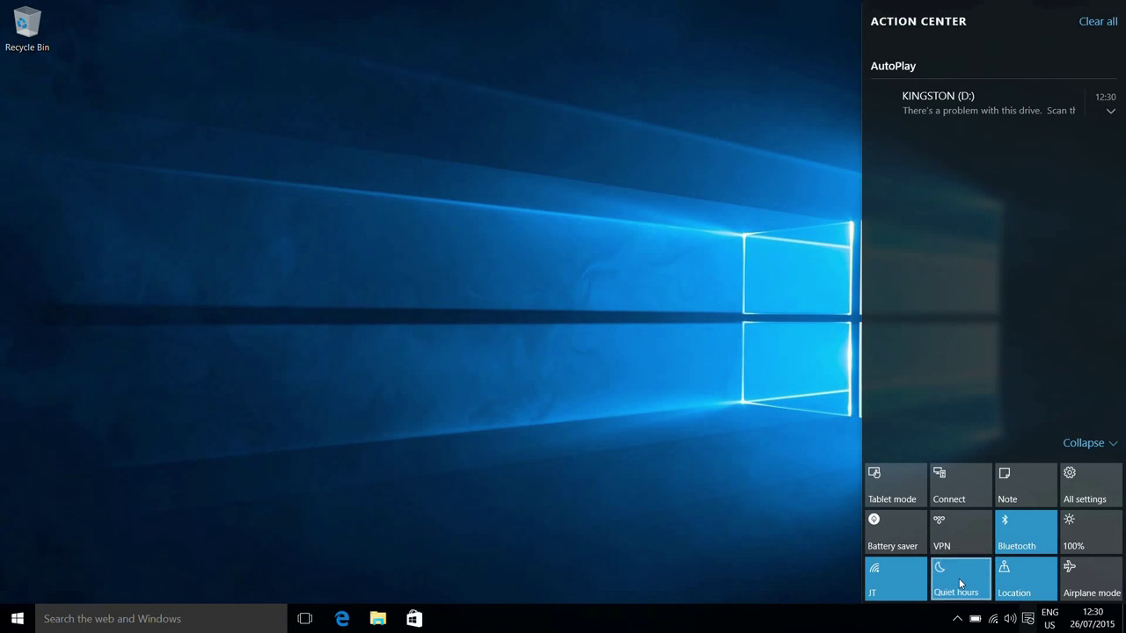
{"action": "left_click", "coordinate": [1096, 32]}
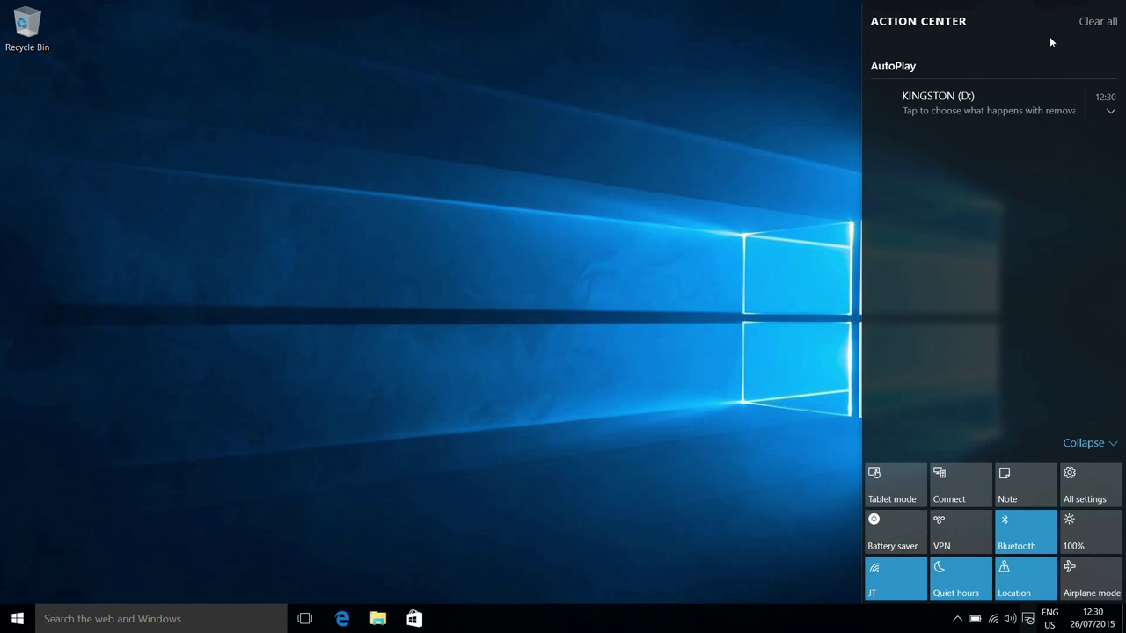
{"action": "left_click", "coordinate": [1100, 22]}
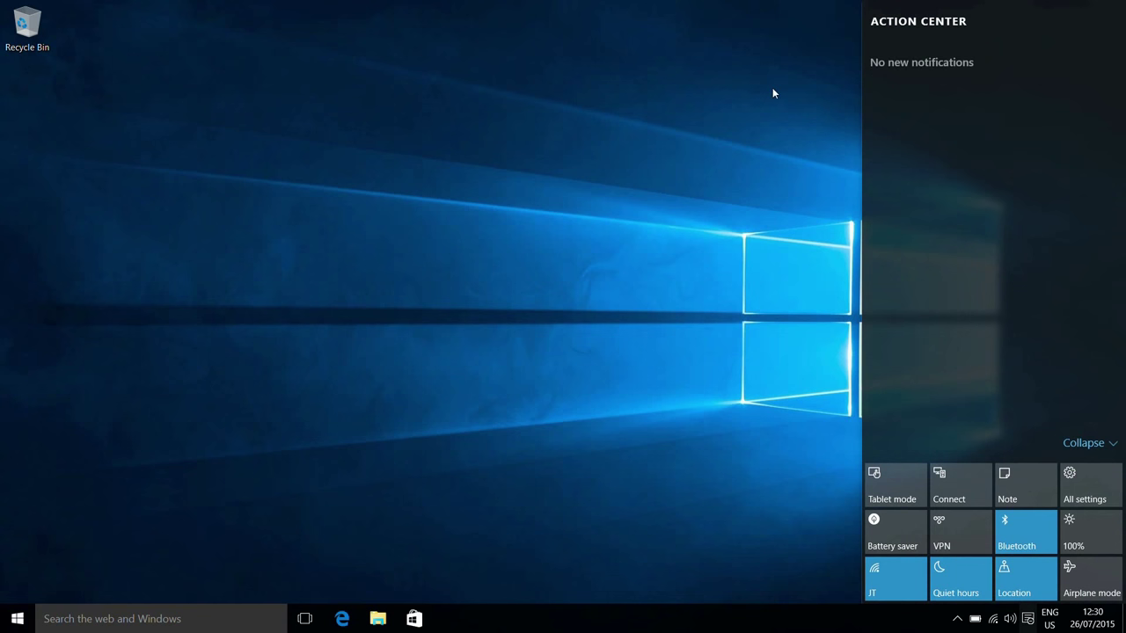
{"action": "left_click", "coordinate": [700, 110]}
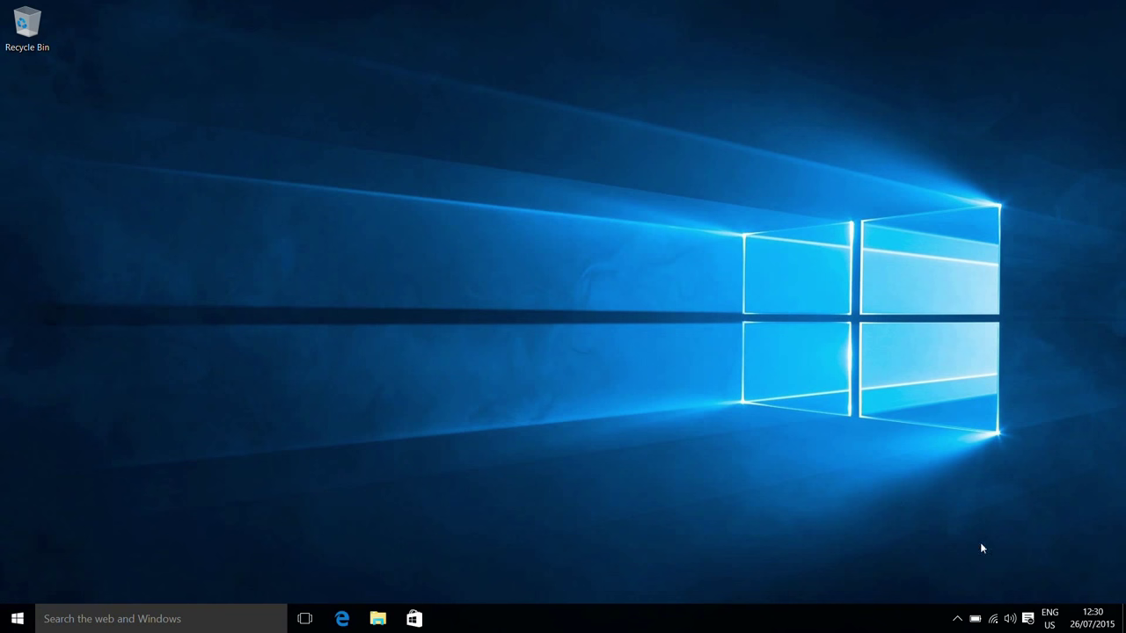
Check Action Center again for new KINGSTON (D:) drive alerts and clear them all.
{"action": "left_click", "coordinate": [1029, 621]}
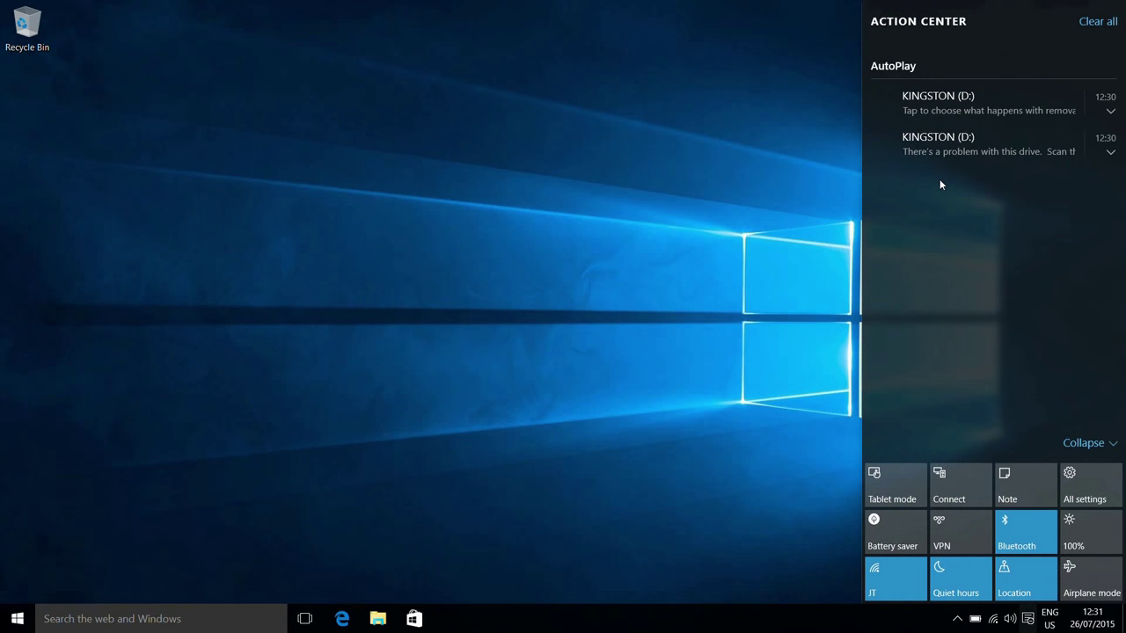
{"action": "left_click", "coordinate": [731, 191]}
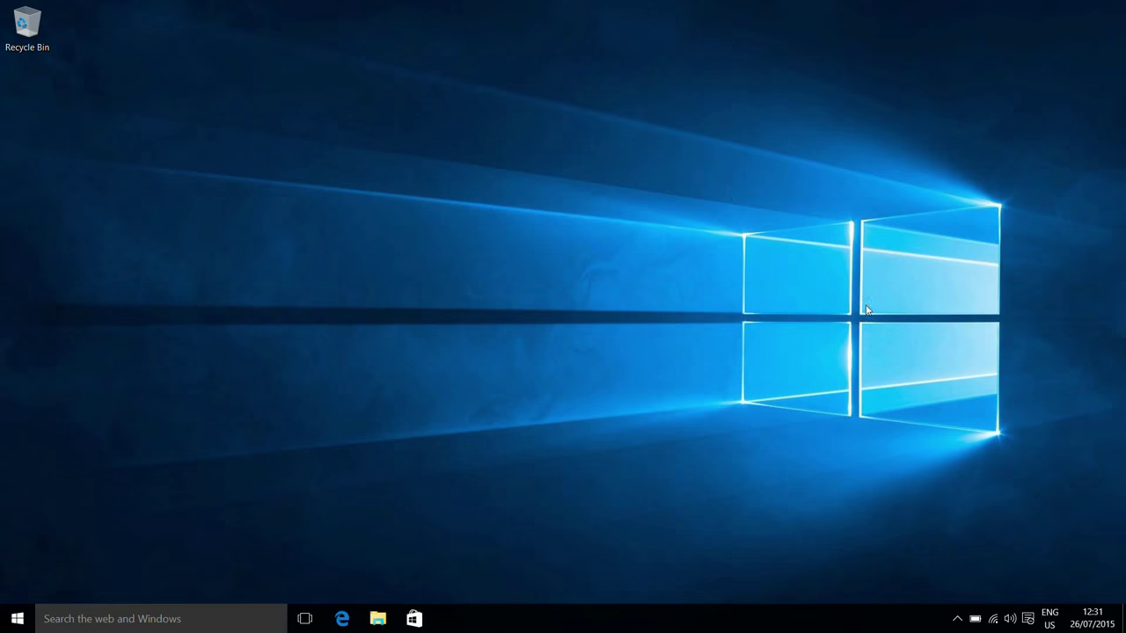
{"action": "left_click", "coordinate": [1029, 621]}
{"action": "left_click", "coordinate": [713, 478]}
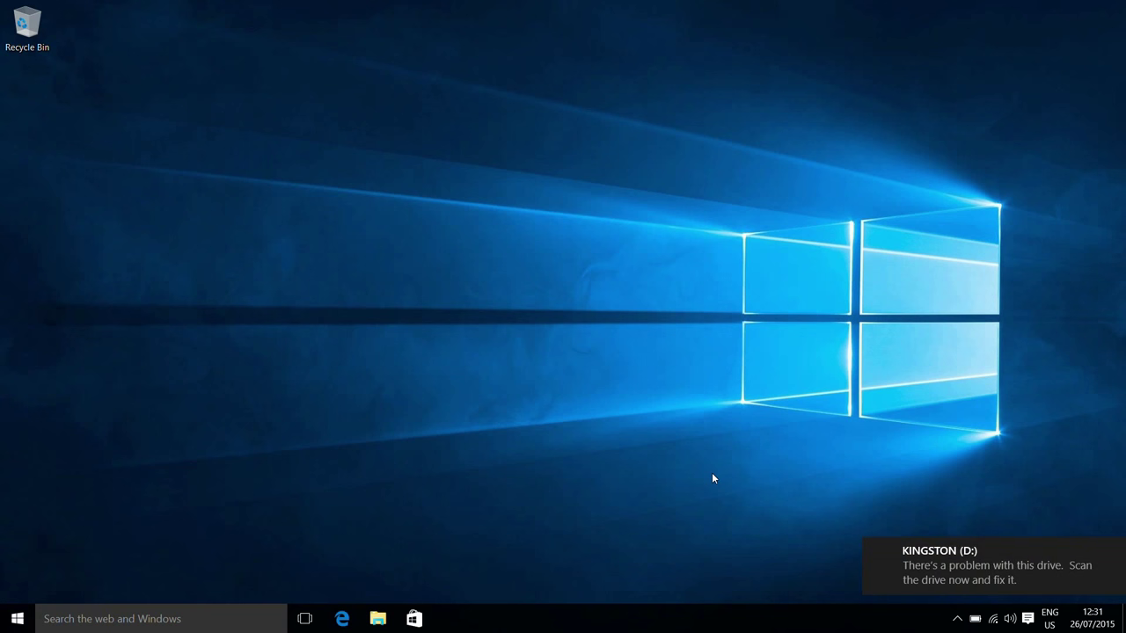
{"action": "left_click", "coordinate": [1027, 621]}
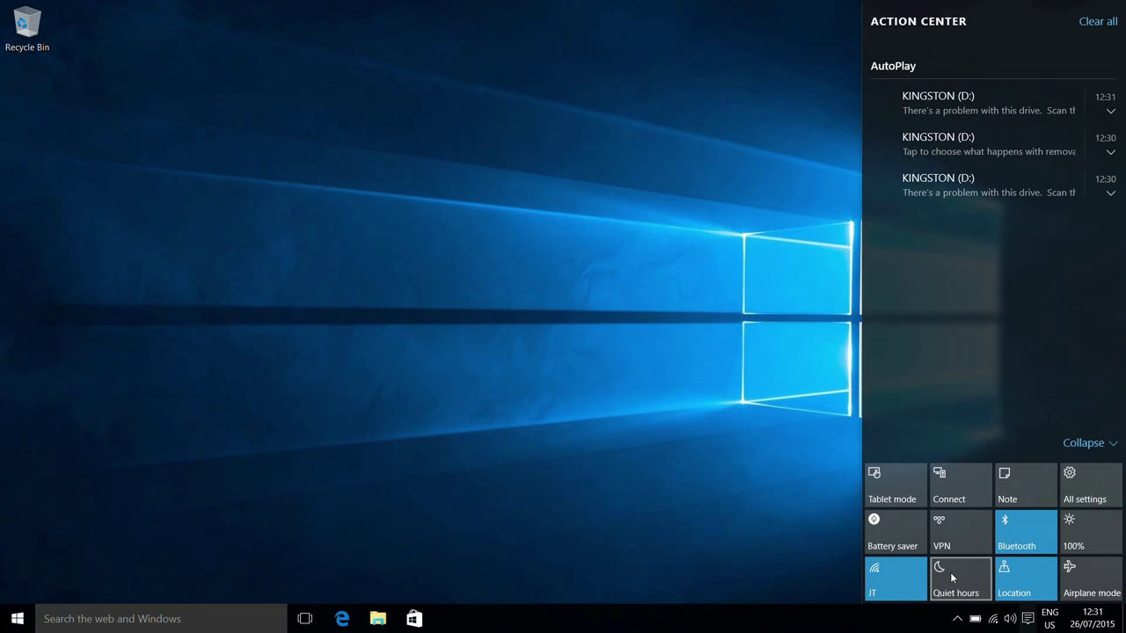
{"action": "left_click", "coordinate": [1089, 23]}
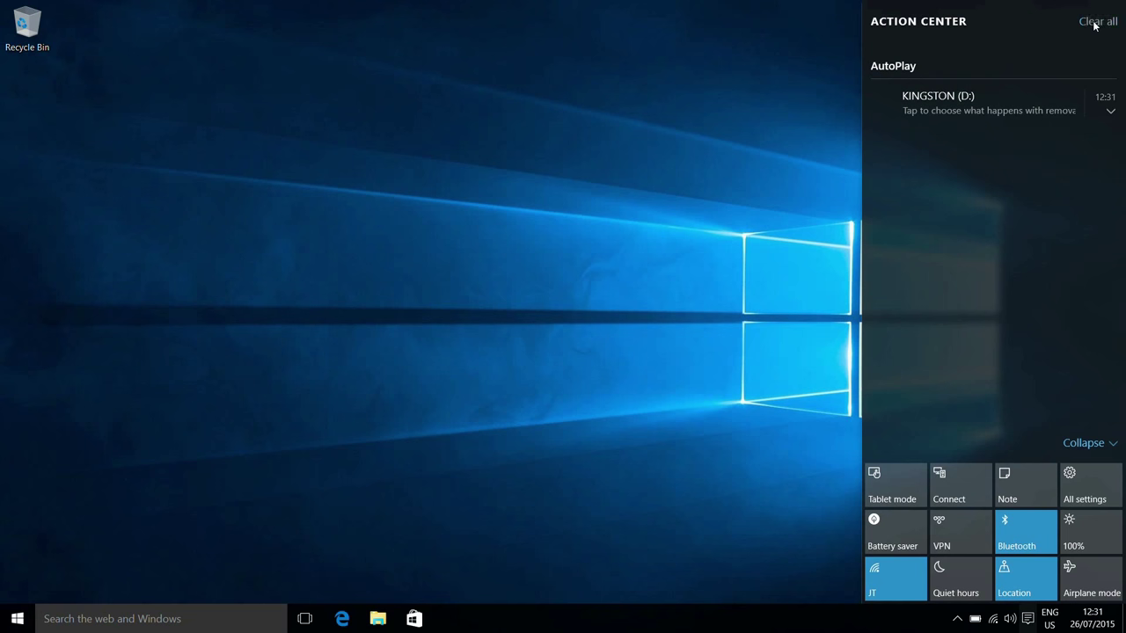
{"action": "left_click", "coordinate": [1094, 24]}
Toggle Location off and back on, then view and close the Privacy Location settings page.
{"action": "left_click", "coordinate": [1009, 590]}
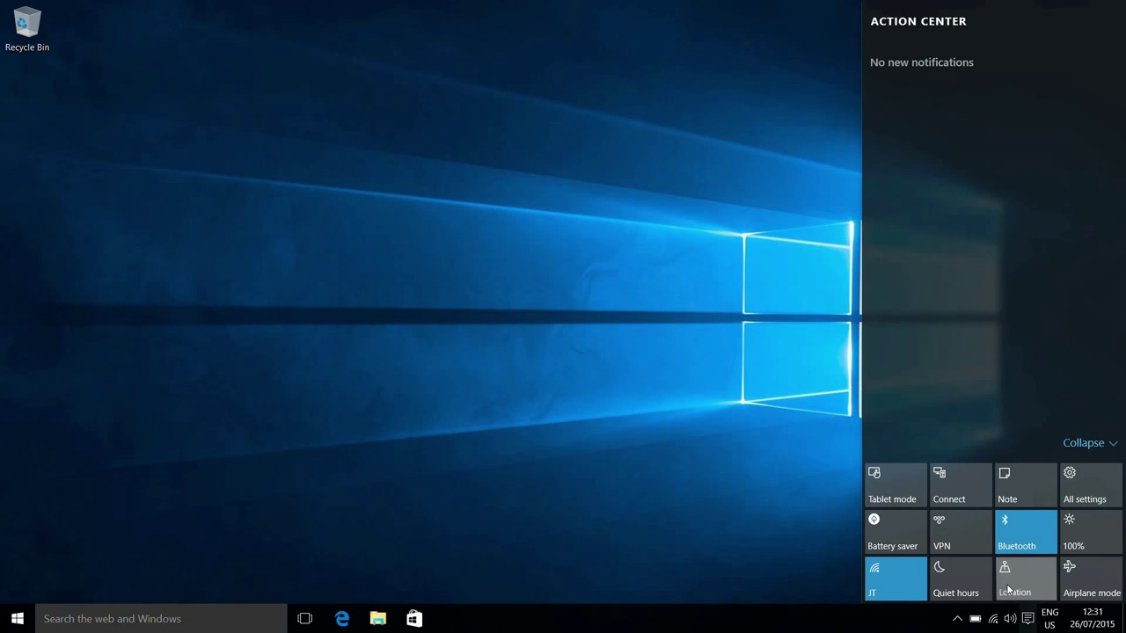
{"action": "left_click", "coordinate": [1009, 591]}
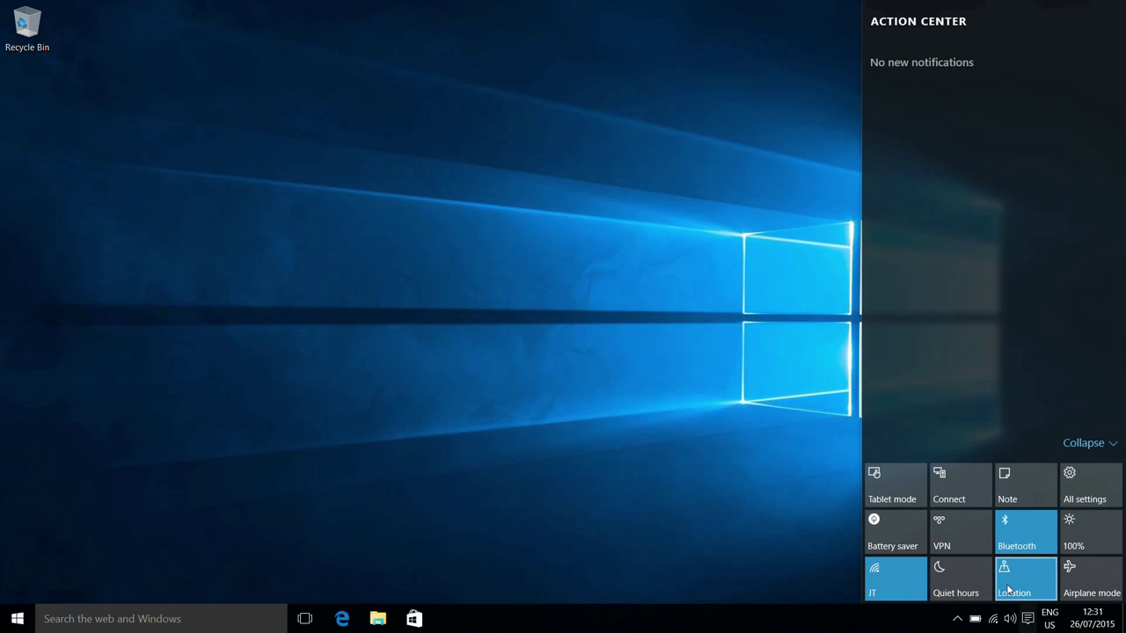
{"action": "left_click", "coordinate": [1012, 541]}
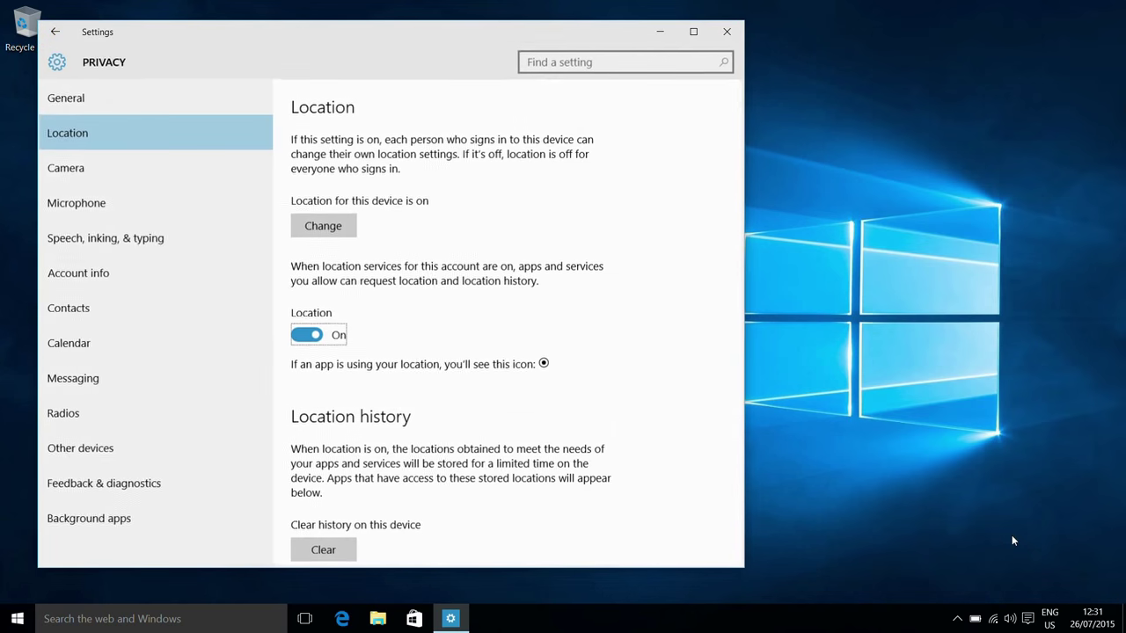
{"action": "left_click_drag", "start_coordinate": [737, 251], "coordinate": [746, 470]}
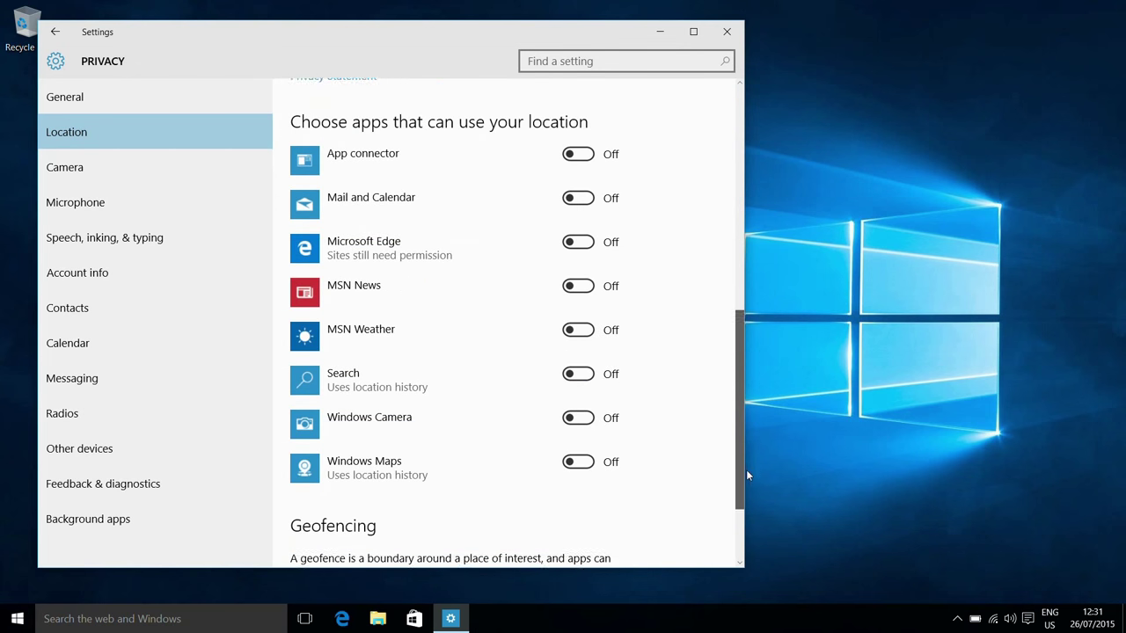
{"action": "left_click", "coordinate": [728, 34]}
{"action": "left_click", "coordinate": [1028, 620]}
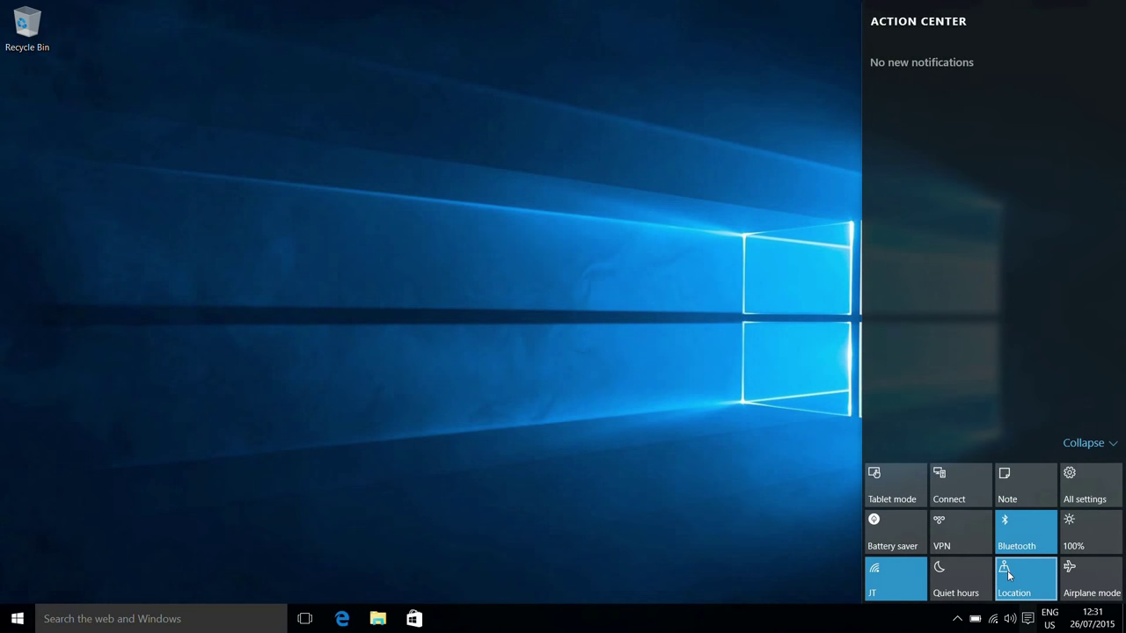
Toggle Airplane mode on then off, view its Settings page, and close Settings.
{"action": "left_click", "coordinate": [1084, 578]}
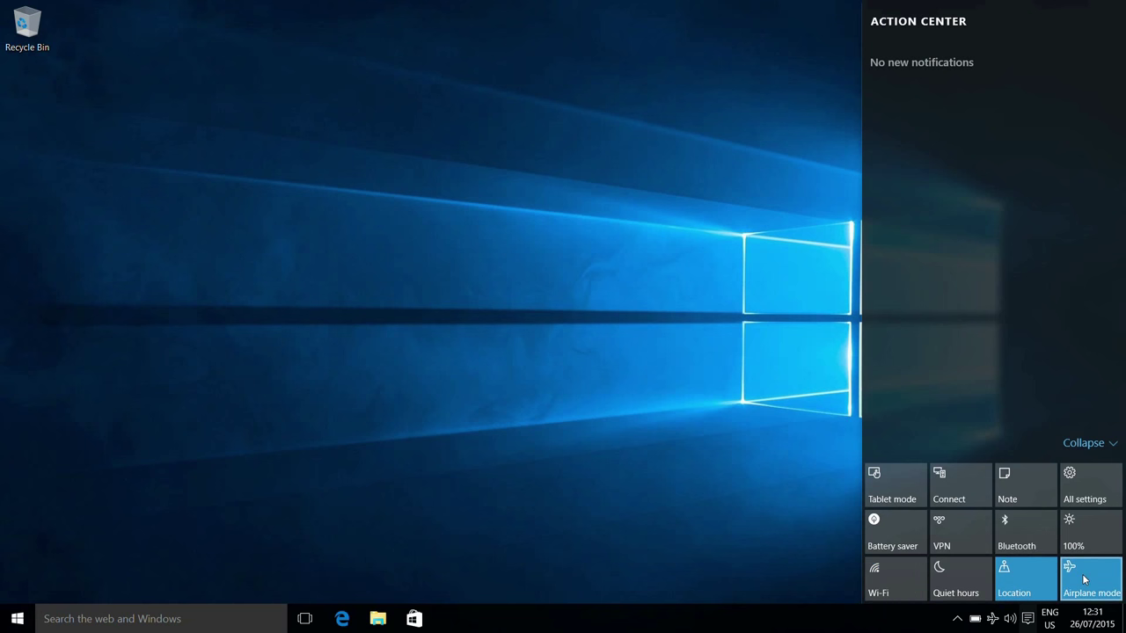
{"action": "left_click", "coordinate": [1084, 578]}
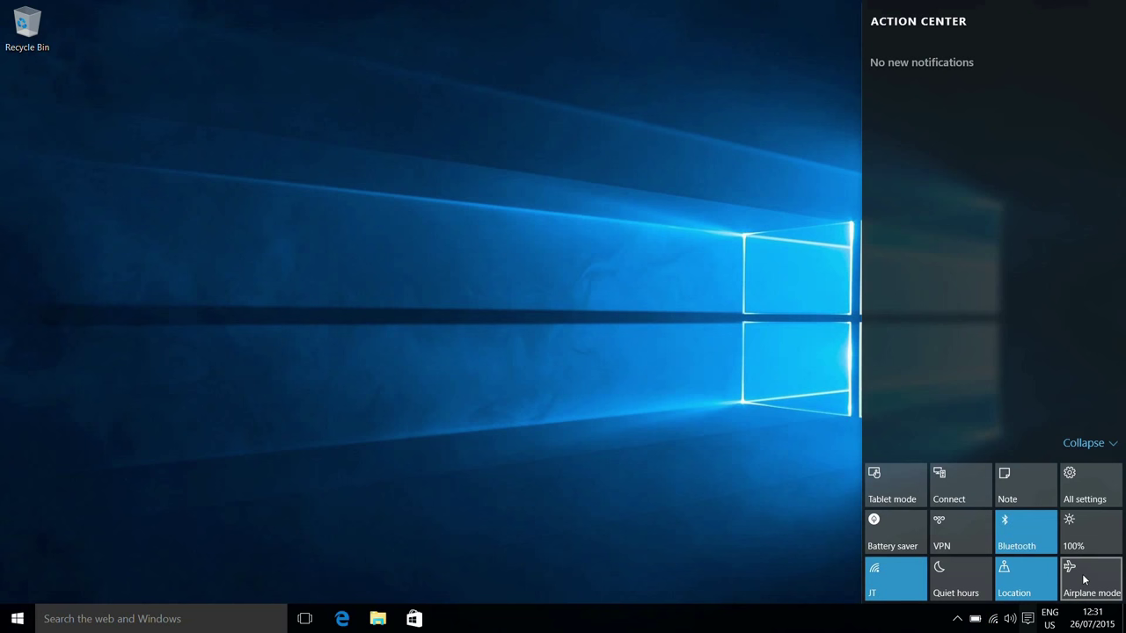
{"action": "right_click", "coordinate": [1084, 578]}
{"action": "left_click", "coordinate": [1072, 539]}
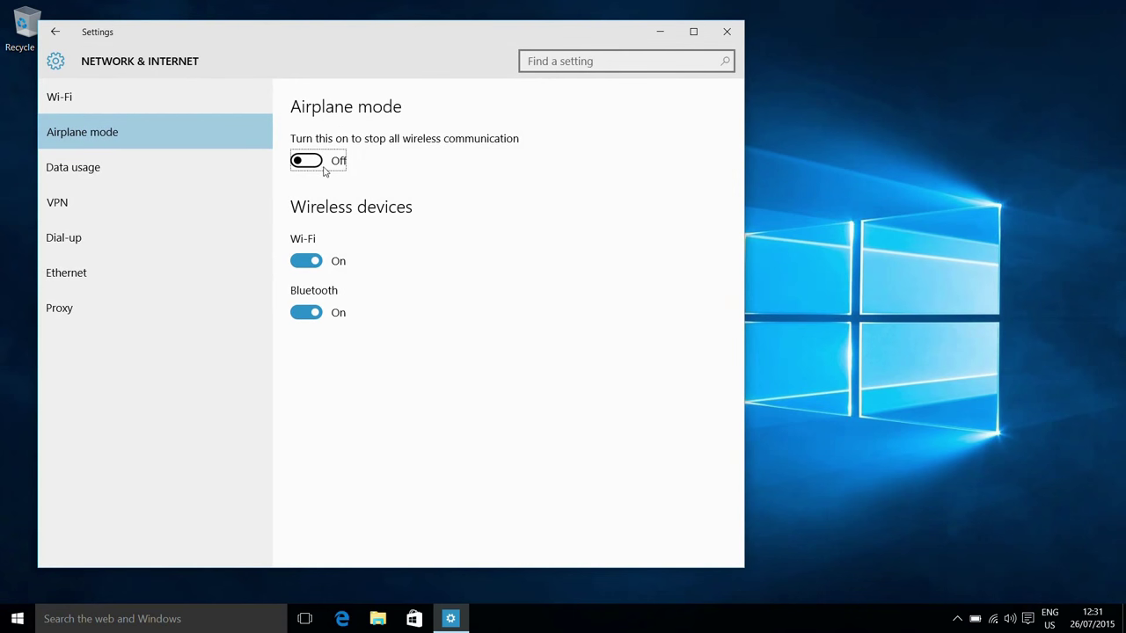
{"action": "left_click", "coordinate": [726, 34]}
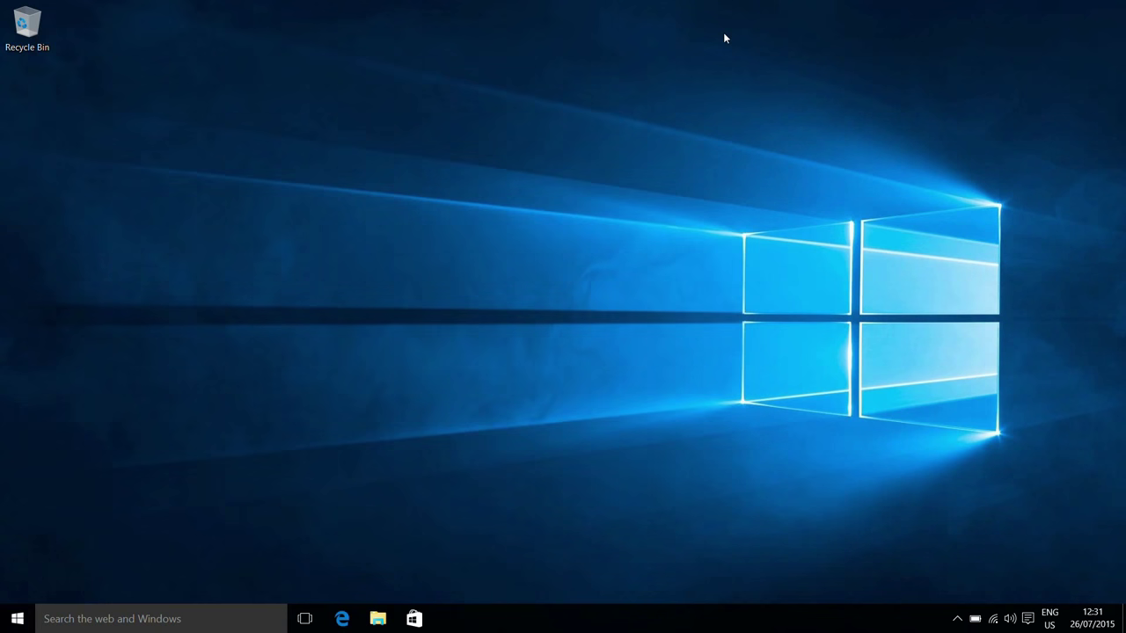